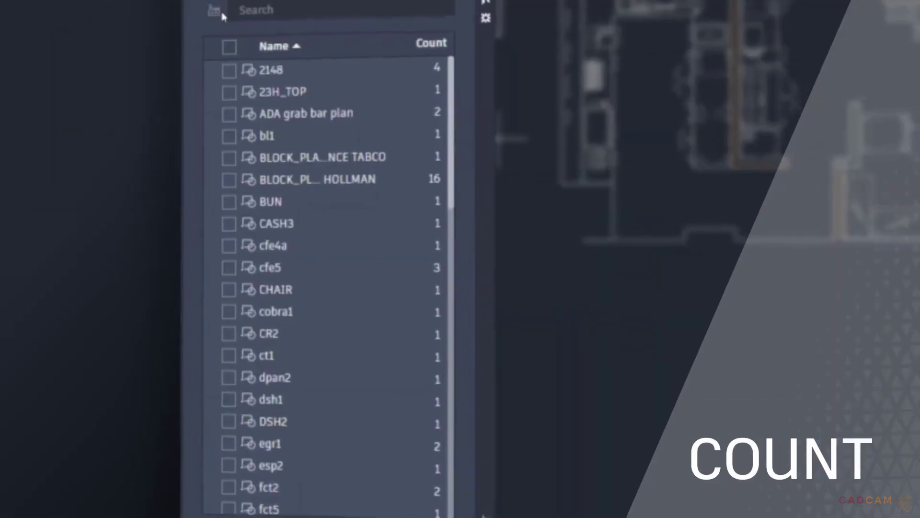
- Tick the 2148, ADA grab bar plan and HOLLMAN blocks in the Count palette
{"action": "left_click", "coordinate": [241, 72]}
{"action": "left_click", "coordinate": [241, 114]}
{"action": "left_click", "coordinate": [240, 178]}
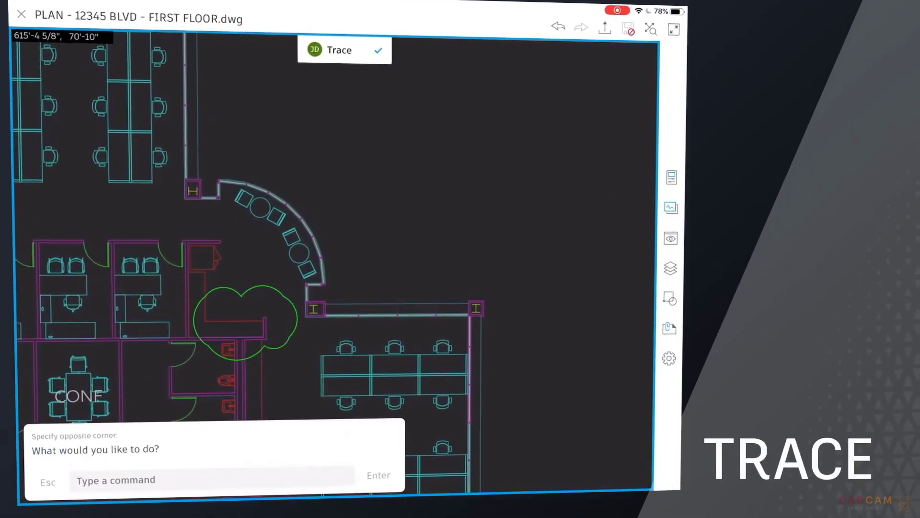
{"action": "type", "text": "ADD SIN"}
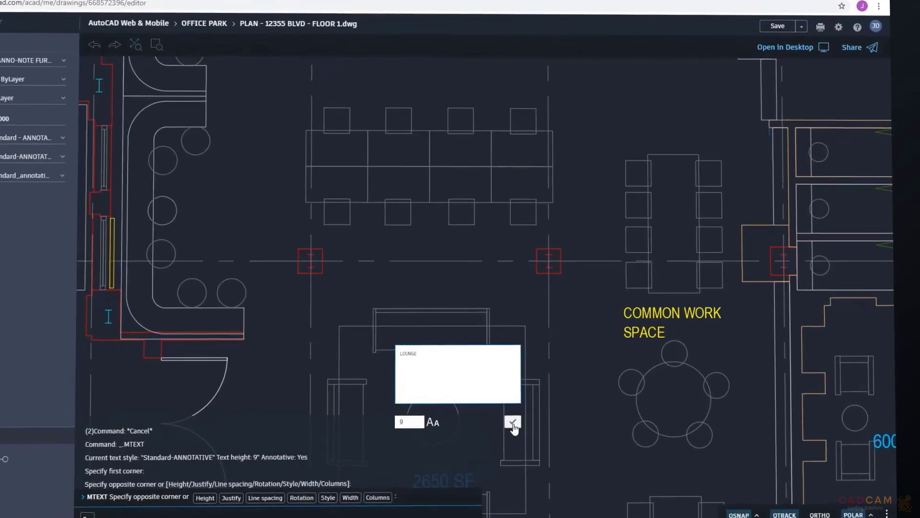
- Commit the LOUNGE label and add the 15'-3 3/4" dimension from grid G to H
{"action": "left_click", "coordinate": [516, 419]}
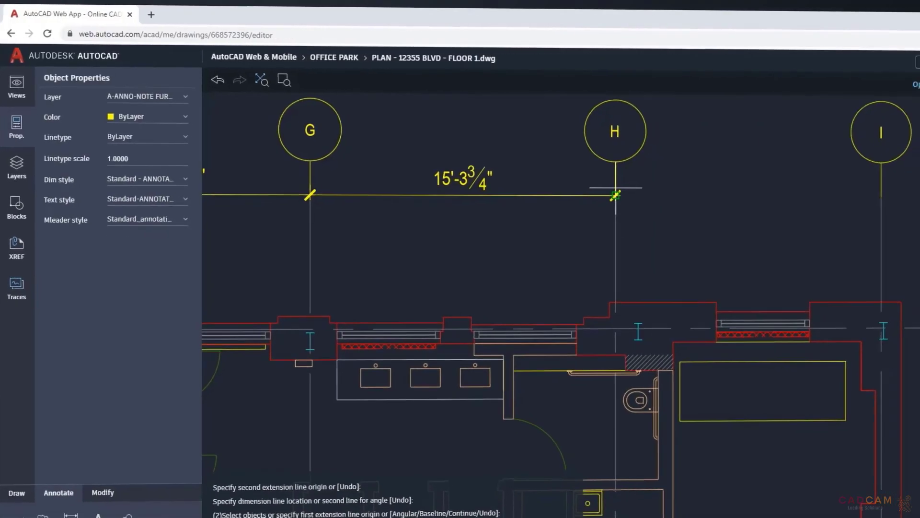
{"action": "left_click", "coordinate": [596, 194]}
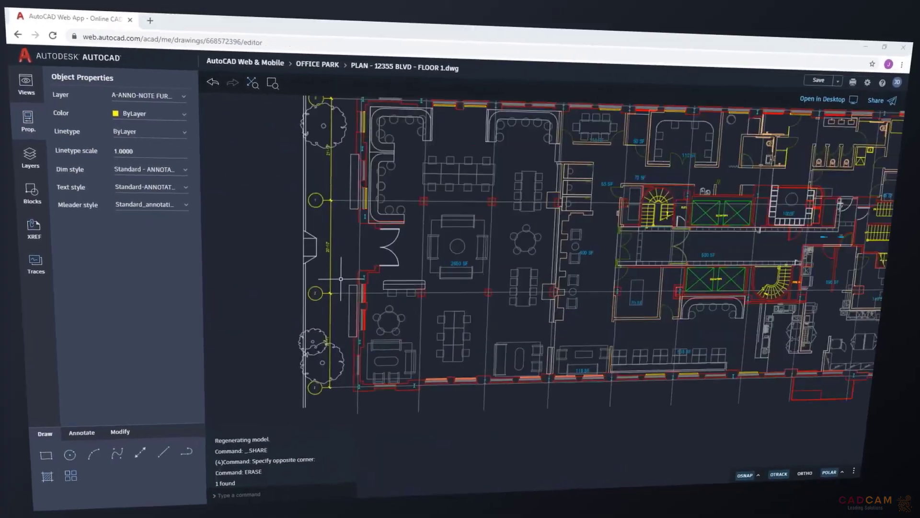
{"action": "scroll", "coordinate": [482, 276], "scroll_direction": "up", "scroll_amount": 5}
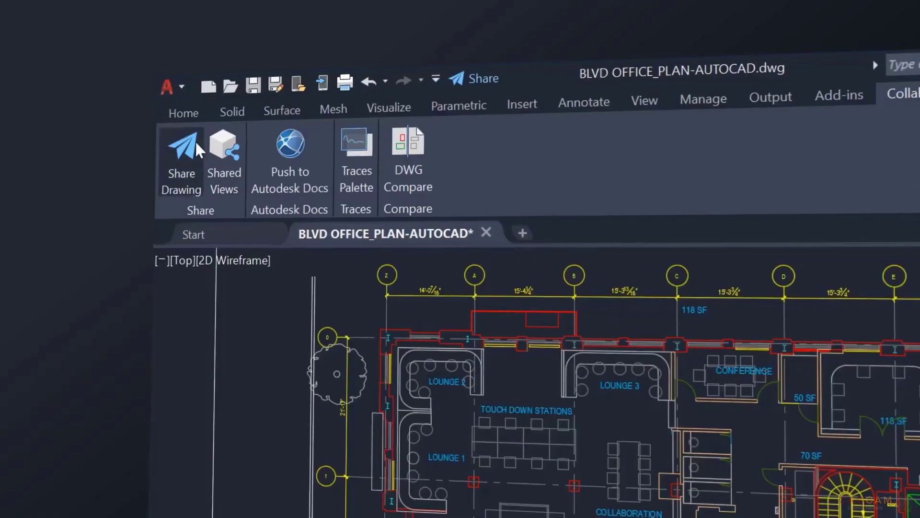
- Create a drawing share link, switching its access from View only to Edit and save a copy
{"action": "left_click", "coordinate": [171, 171]}
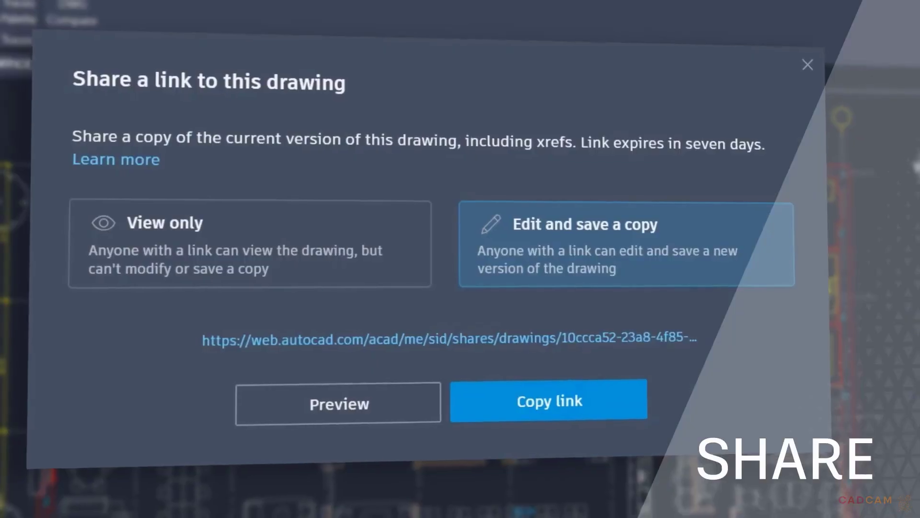
{"action": "left_click", "coordinate": [206, 261]}
{"action": "left_click", "coordinate": [207, 264]}
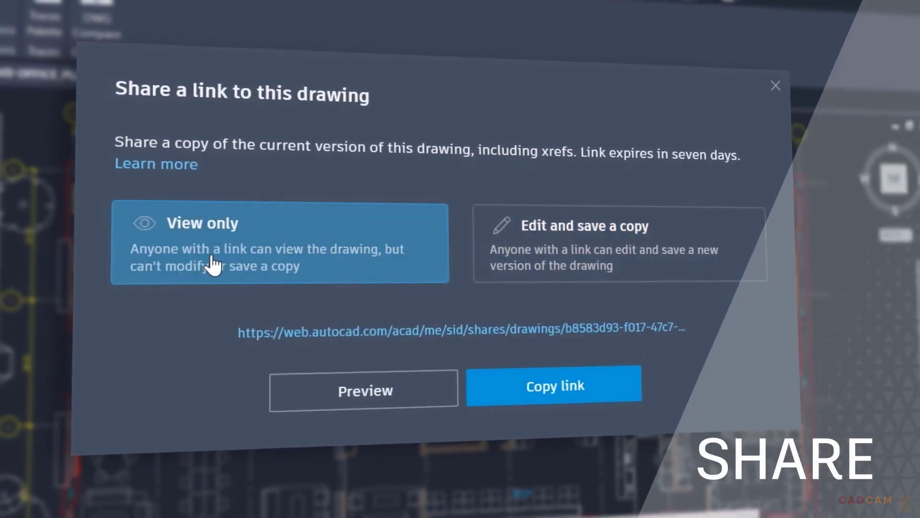
{"action": "left_click", "coordinate": [609, 269]}
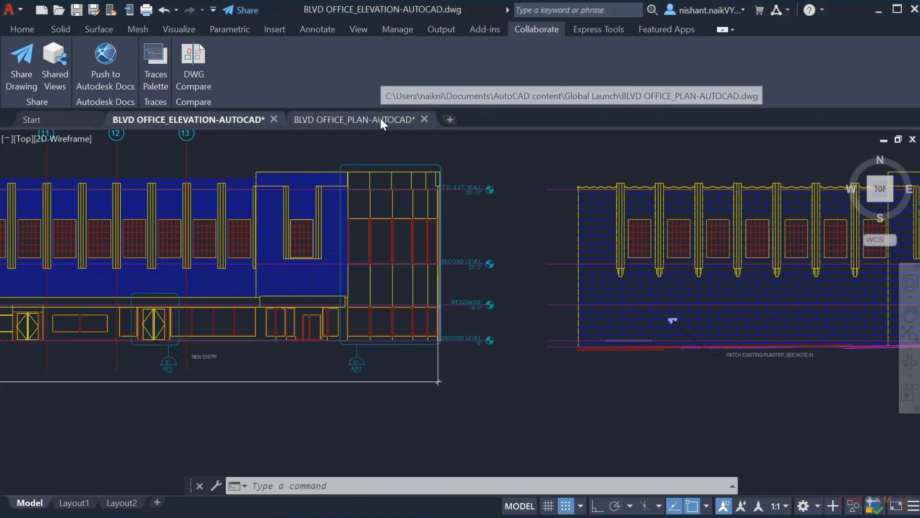
- Float the plan drawing in its own window beside the main AutoCAD window, staying in model space
{"action": "mouse_move", "coordinate": [361, 120]}
{"action": "left_mouse_down"}
{"action": "mouse_move", "coordinate": [746, 182]}
{"action": "mouse_move", "coordinate": [917, 187]}
{"action": "left_mouse_up"}
{"action": "left_click", "coordinate": [300, 14]}
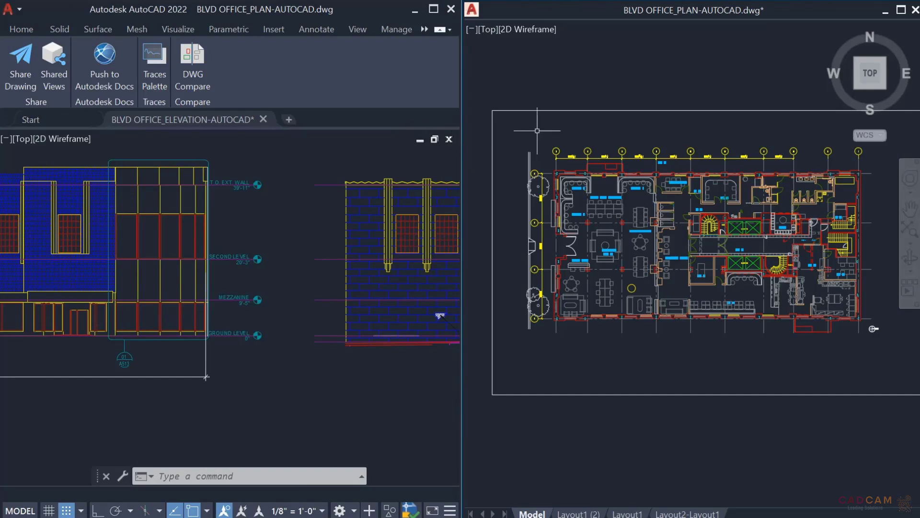
{"action": "left_click", "coordinate": [566, 514]}
{"action": "left_click", "coordinate": [540, 514]}
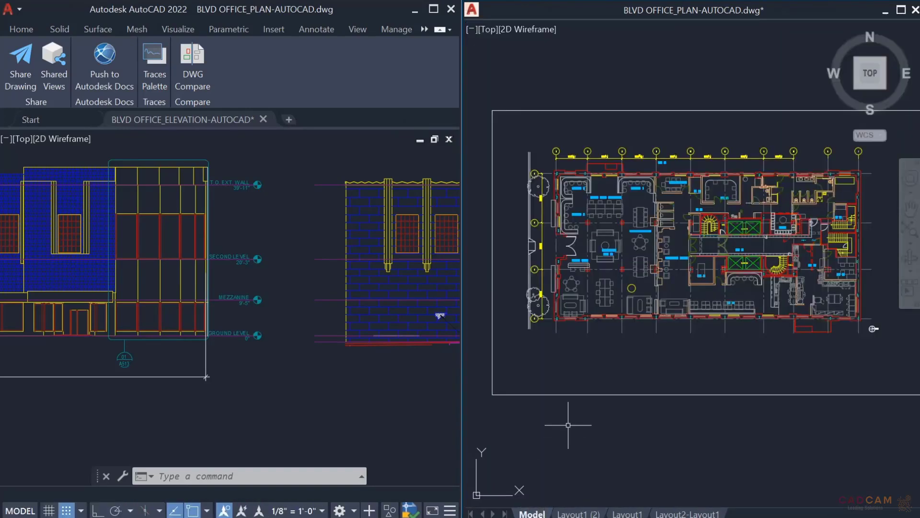
- Draw a circle near the elevator lobby with the CI command
{"action": "type", "text": "circle"}
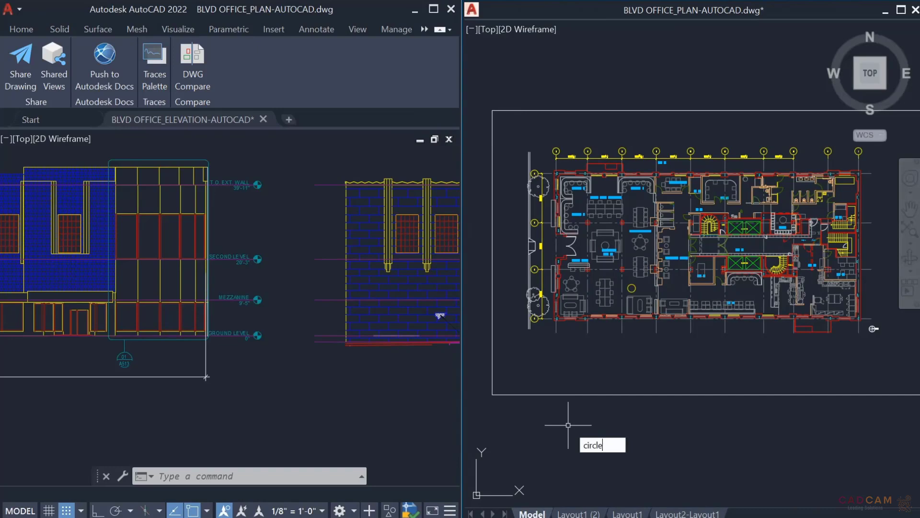
{"action": "key", "text": "Return"}
{"action": "scroll", "coordinate": [670, 291], "scroll_direction": "up", "scroll_amount": 5}
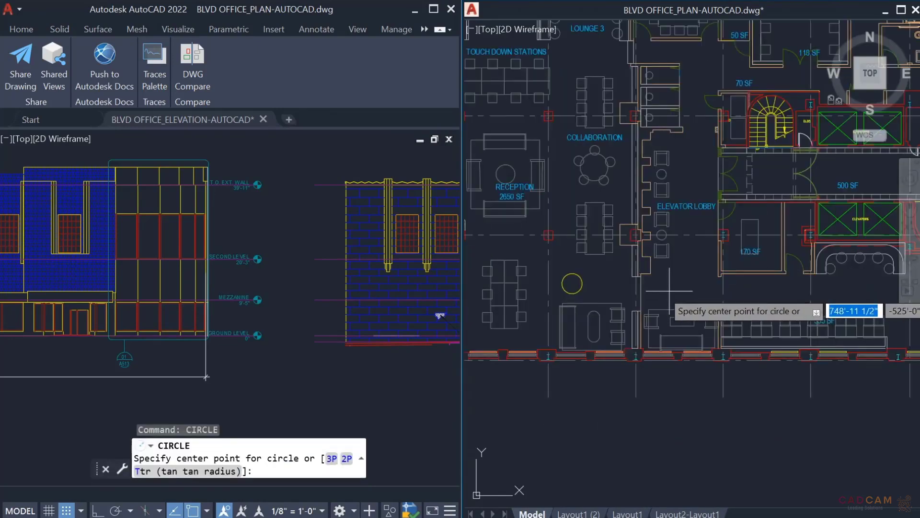
{"action": "left_click", "coordinate": [669, 285]}
{"action": "left_click", "coordinate": [678, 295]}
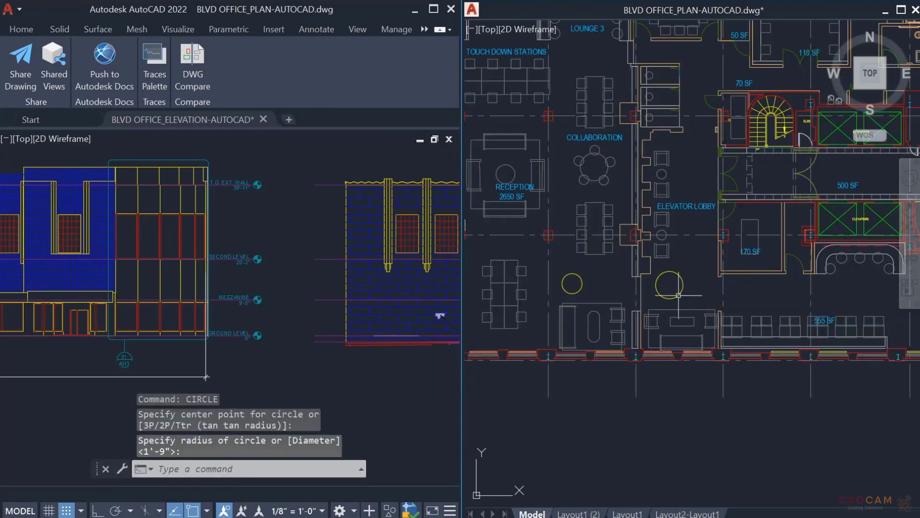
- Dock the plan window back into the main window's tab bar
{"action": "middle_click_drag", "start_coordinate": [805, 220], "coordinate": [579, 228]}
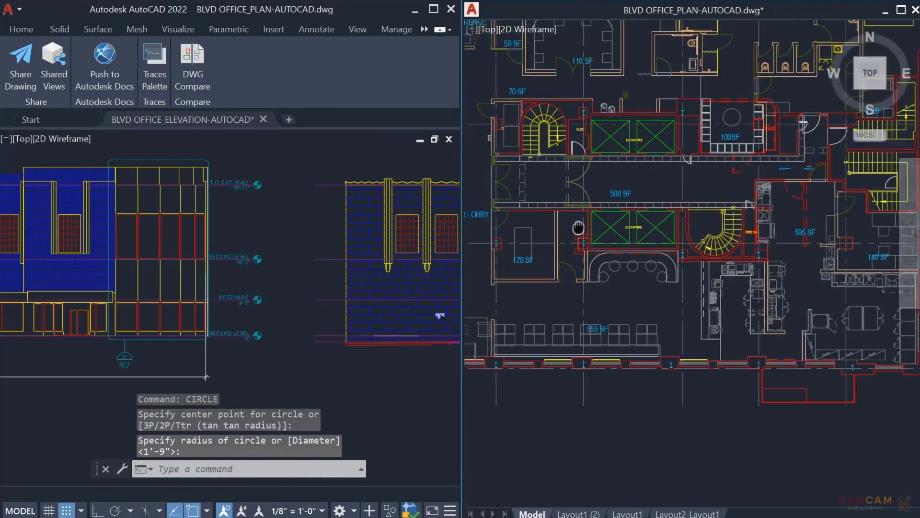
{"action": "scroll", "coordinate": [623, 230], "scroll_direction": "up", "scroll_amount": 5}
{"action": "scroll", "coordinate": [683, 236], "scroll_direction": "down", "scroll_amount": 8}
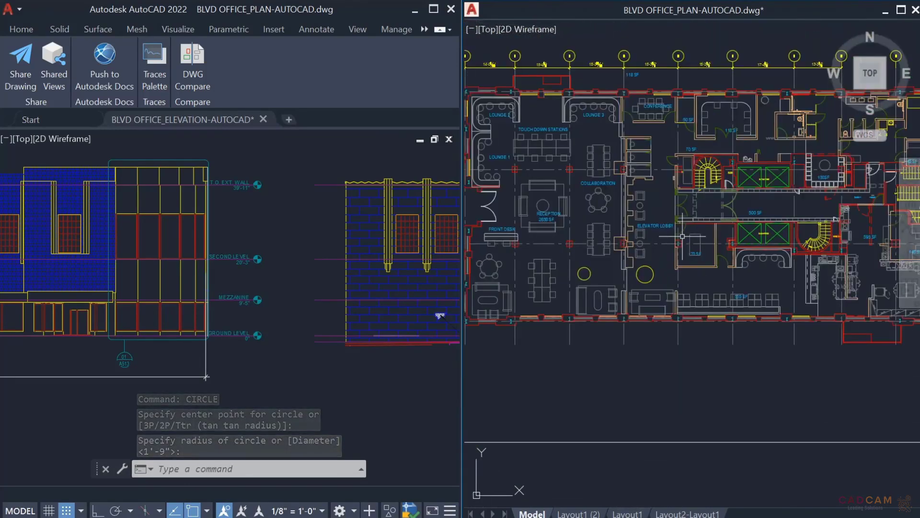
{"action": "scroll", "coordinate": [682, 236], "scroll_direction": "down", "scroll_amount": 3}
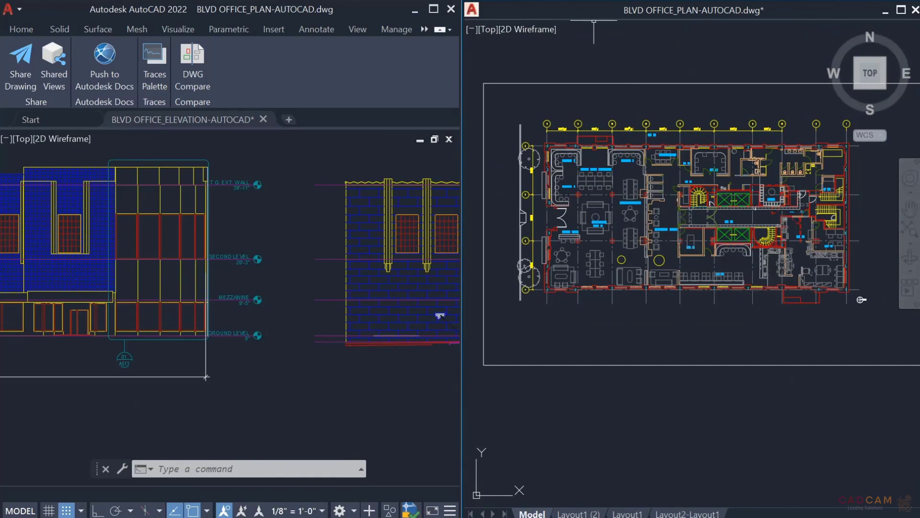
{"action": "left_click_drag", "start_coordinate": [591, 14], "coordinate": [328, 120]}
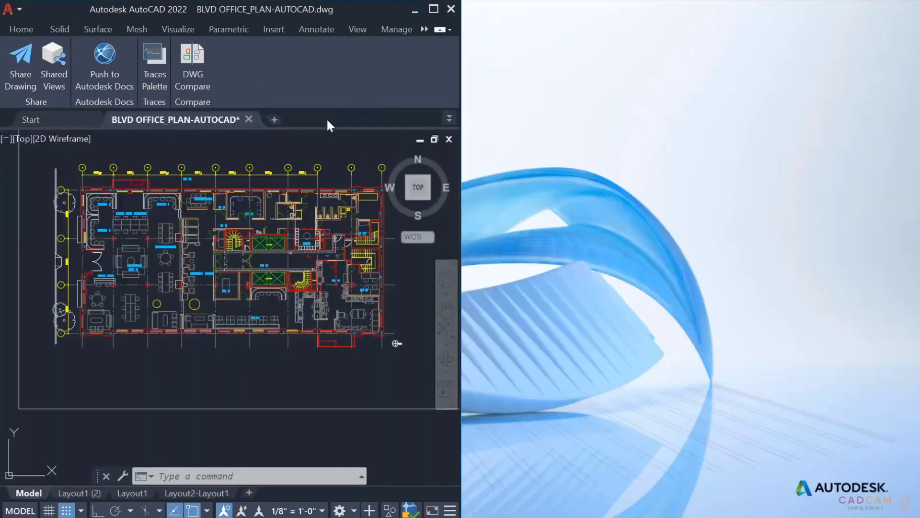
- Maximize the AutoCAD window so the plan drawing fills the screen
{"action": "left_click", "coordinate": [435, 10]}
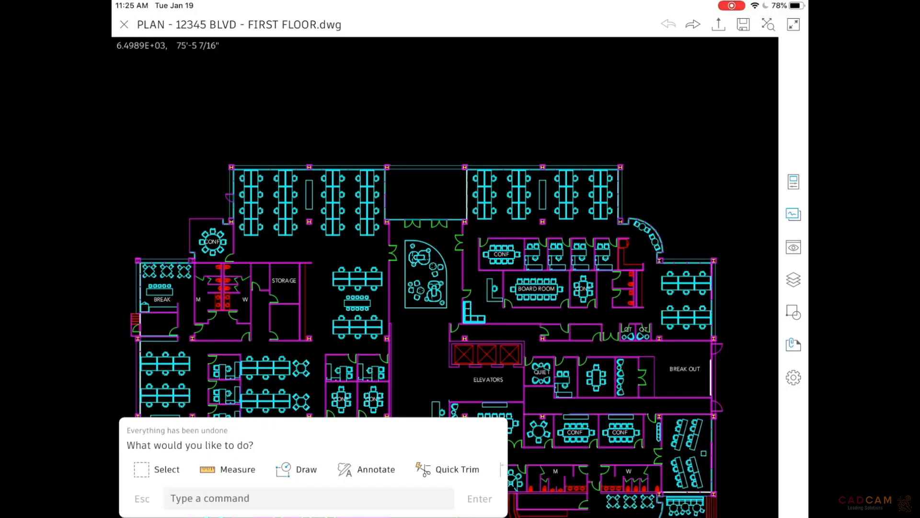
- Create a new trace on the drawing from the Traces list
{"action": "left_click", "coordinate": [793, 214]}
{"action": "left_click", "coordinate": [660, 319]}
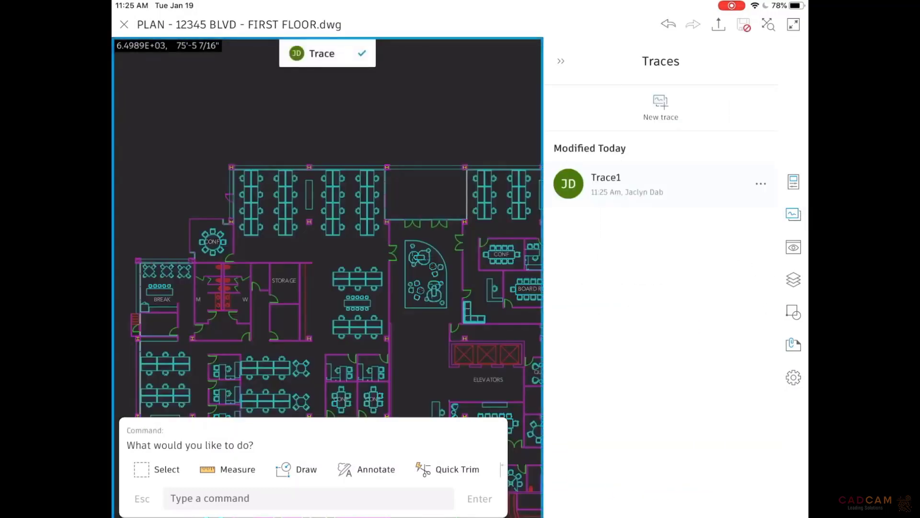
{"action": "left_click", "coordinate": [560, 60]}
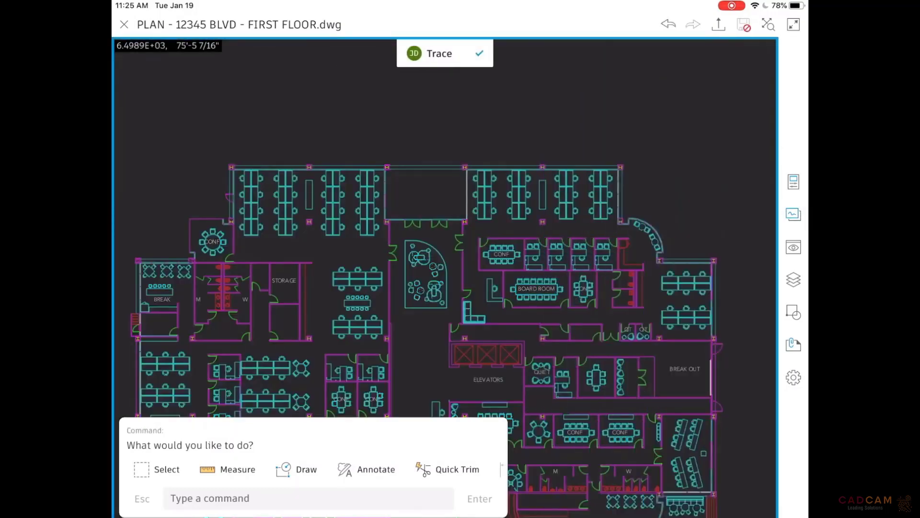
{"action": "scroll", "coordinate": [397, 216], "scroll_direction": "up", "scroll_amount": 5}
{"action": "scroll", "coordinate": [397, 240], "scroll_direction": "up", "scroll_amount": 1}
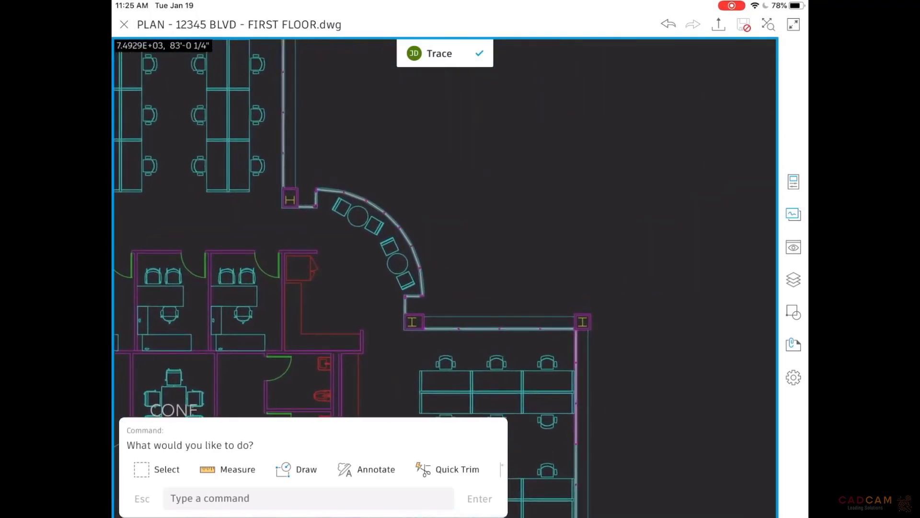
- Draw a rectangular revision cloud beside the curved wall
{"action": "left_click", "coordinate": [366, 469]}
{"action": "left_click", "coordinate": [225, 469]}
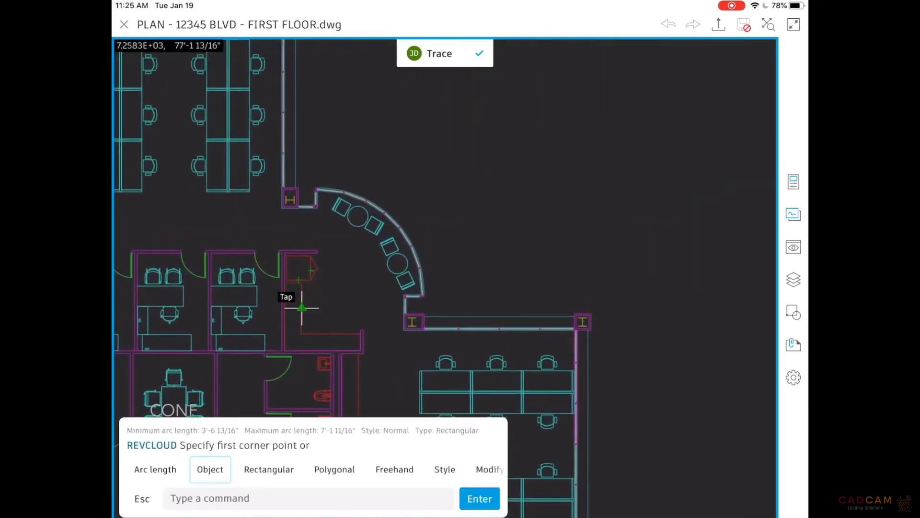
{"action": "left_click", "coordinate": [311, 269]}
{"action": "left_click", "coordinate": [372, 347]}
- Add the note ADD SINK inside the cloud and close the trace
{"action": "left_click", "coordinate": [366, 469]}
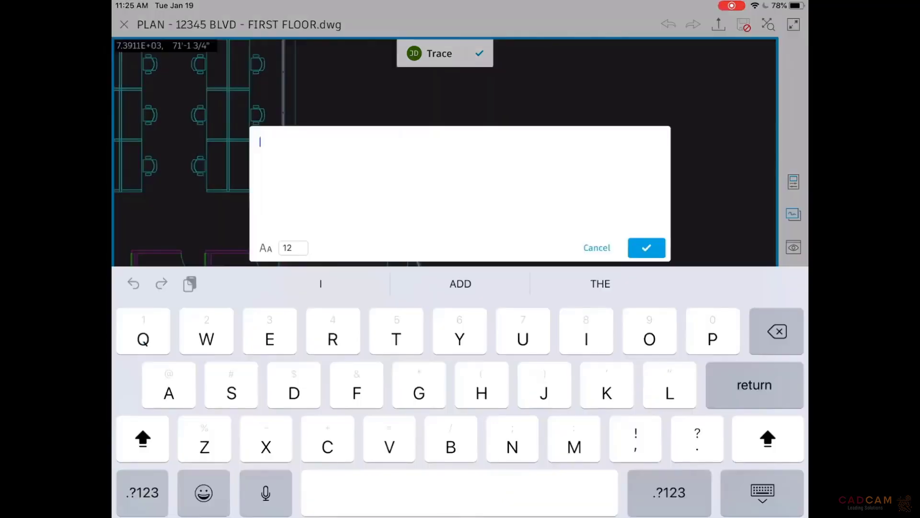
{"action": "type", "text": "ADD SINK"}
{"action": "left_click", "coordinate": [647, 247]}
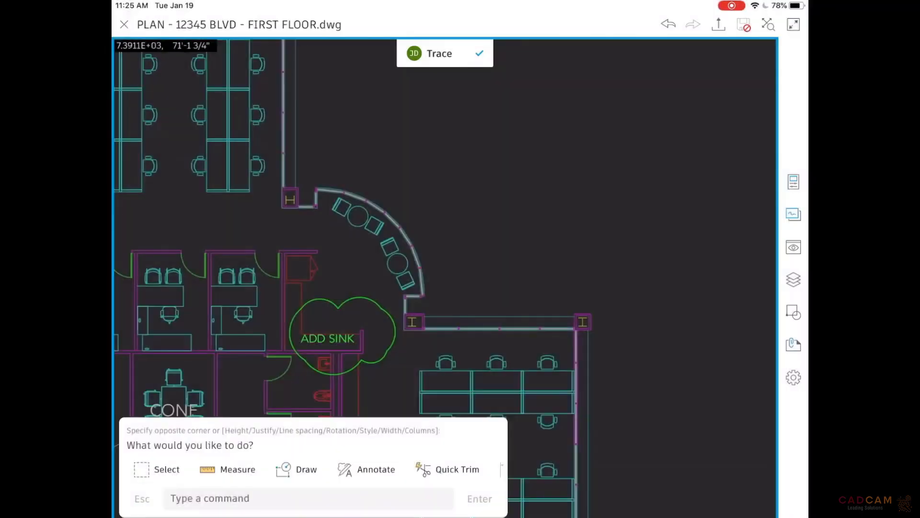
{"action": "left_click", "coordinate": [479, 53]}
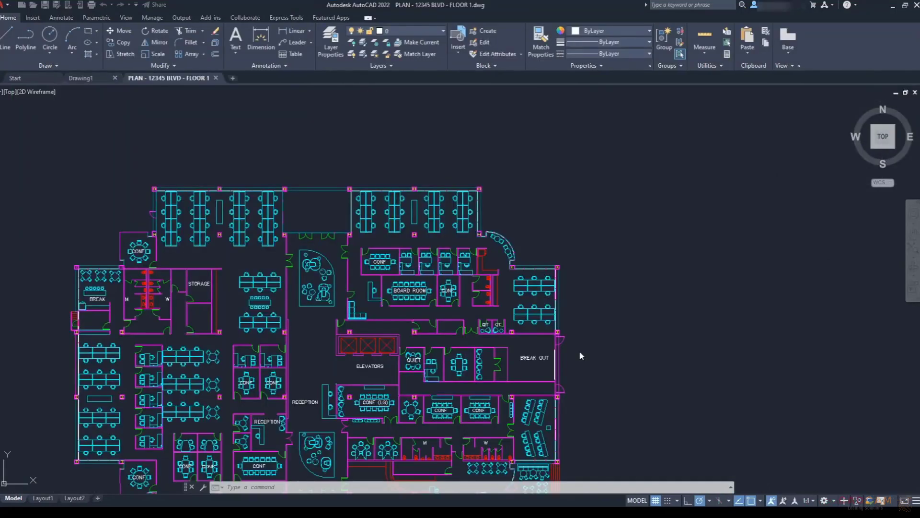
- Open the trace from the Traces palette and switch to editing the drawing beneath it
{"action": "left_click", "coordinate": [245, 18]}
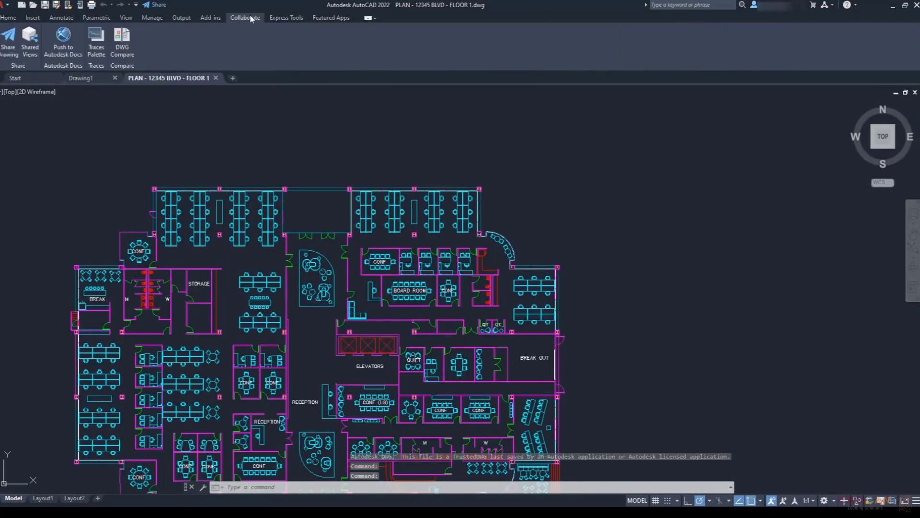
{"action": "left_click", "coordinate": [102, 45]}
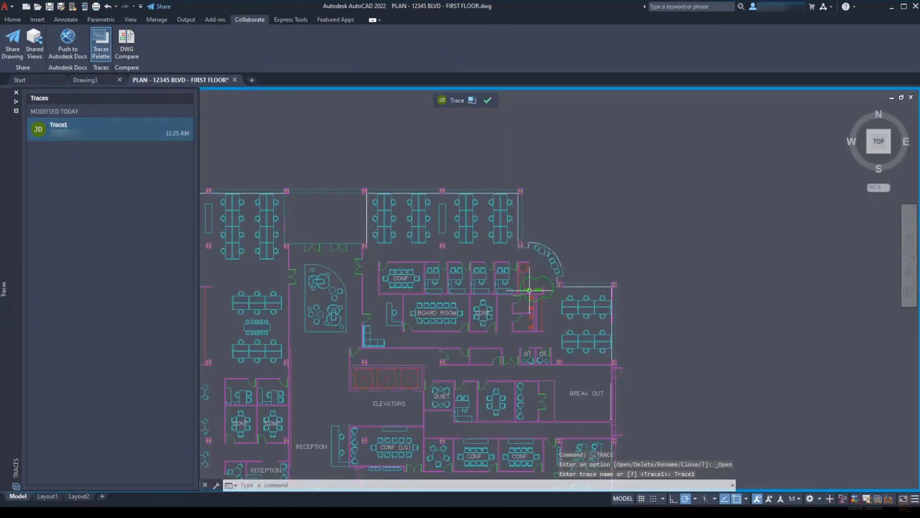
{"action": "scroll", "coordinate": [530, 290], "scroll_direction": "up", "scroll_amount": 5}
{"action": "left_click", "coordinate": [472, 100]}
- Paste the copied sink inside the ADD SINK cloud
{"action": "scroll", "coordinate": [505, 317], "scroll_direction": "up", "scroll_amount": 2}
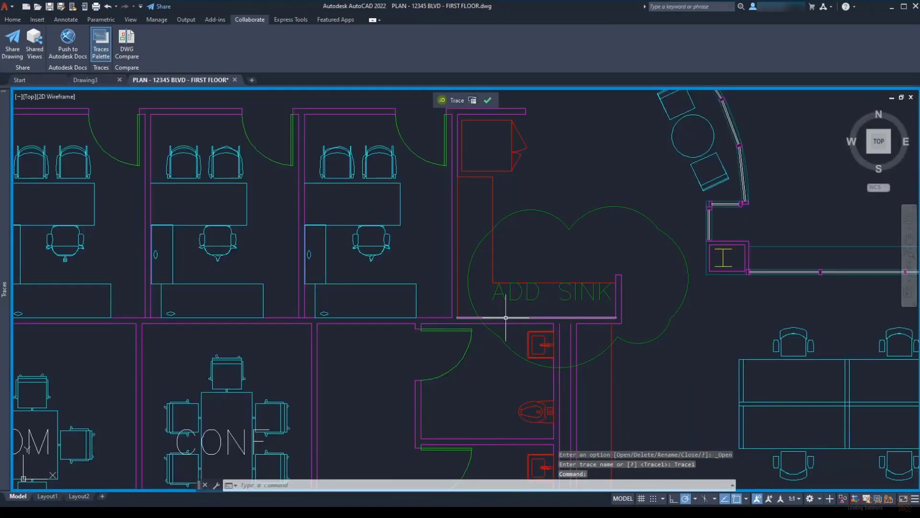
{"action": "key", "text": "ctrl+v"}
{"action": "scroll", "coordinate": [530, 292], "scroll_direction": "up", "scroll_amount": 4}
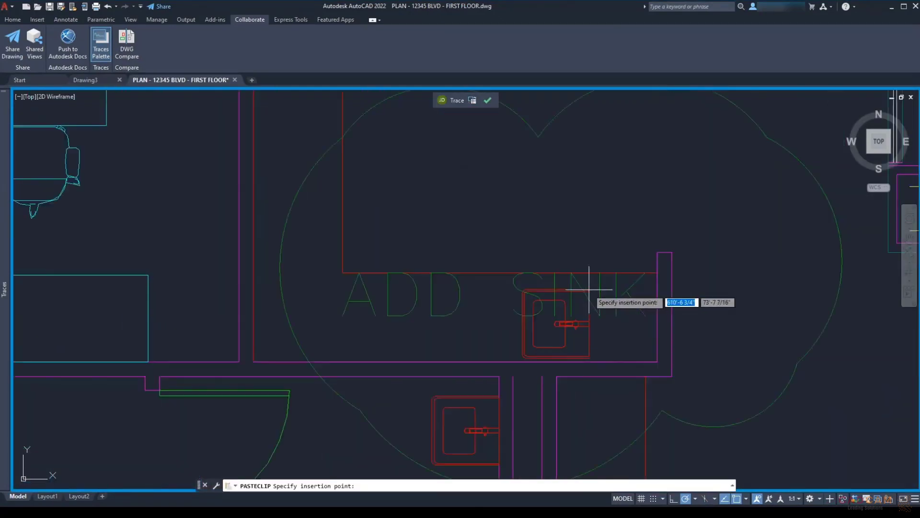
{"action": "left_click", "coordinate": [585, 168]}
- Select the pasted sink and rotate it with RO
{"action": "left_click", "coordinate": [491, 163]}
{"action": "left_click", "coordinate": [622, 250]}
{"action": "type", "text": "ro"}
{"action": "key", "text": "Return"}
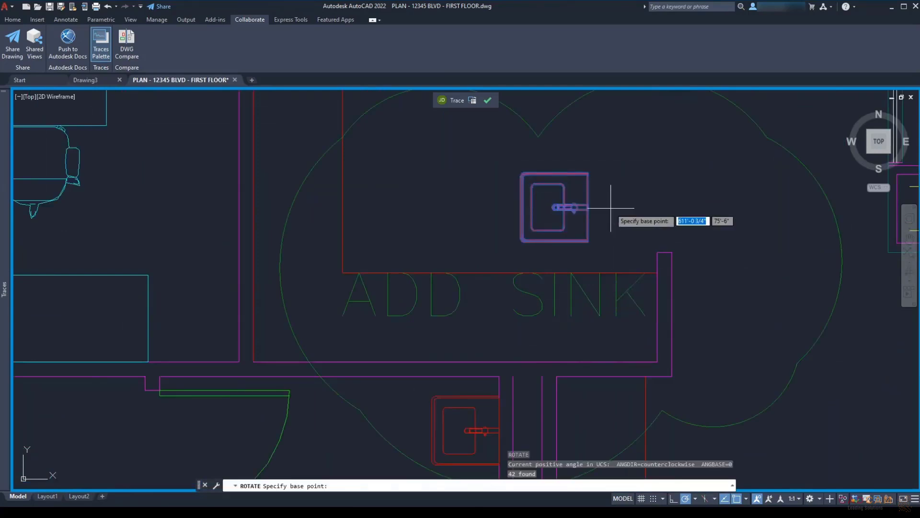
{"action": "left_click", "coordinate": [611, 177]}
{"action": "left_click", "coordinate": [611, 197]}
- Move the sink so it sits beside the wall
{"action": "scroll", "coordinate": [611, 197], "scroll_direction": "down", "scroll_amount": 3}
{"action": "left_click", "coordinate": [562, 117]}
{"action": "left_click", "coordinate": [616, 181]}
{"action": "key", "text": "m"}
{"action": "key", "text": "Return"}
{"action": "left_click", "coordinate": [589, 144]}
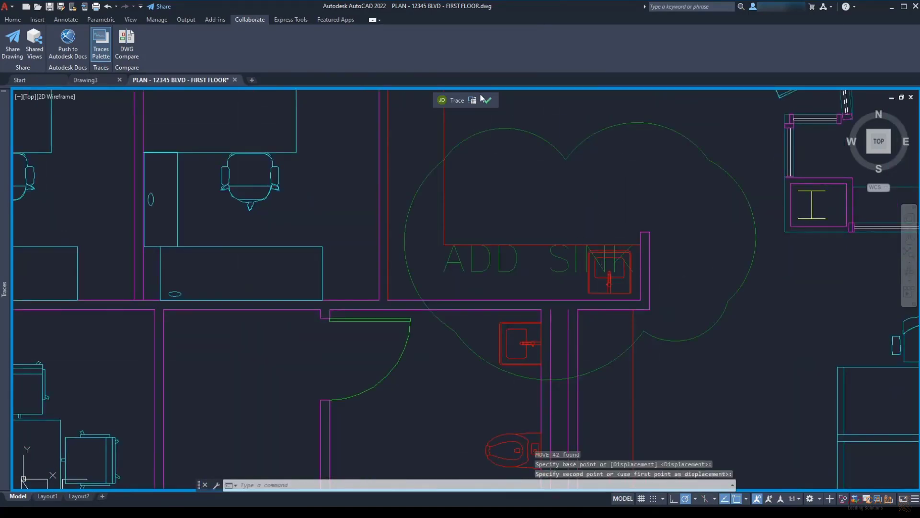
- Close the trace and pan the plan toward the meeting rooms
{"action": "left_click", "coordinate": [609, 266]}
{"action": "left_click", "coordinate": [487, 100]}
{"action": "scroll", "coordinate": [652, 338], "scroll_direction": "down", "scroll_amount": 6}
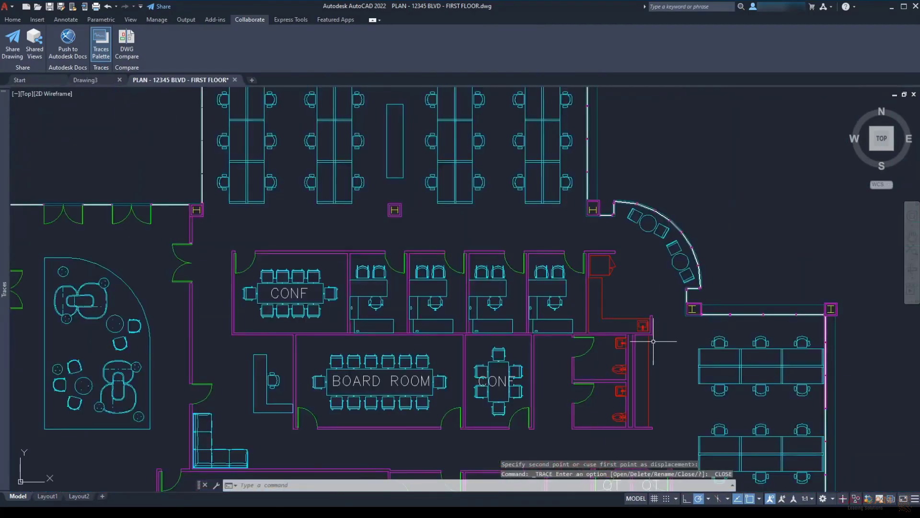
{"action": "middle_click_drag", "start_coordinate": [651, 338], "coordinate": [763, 207]}
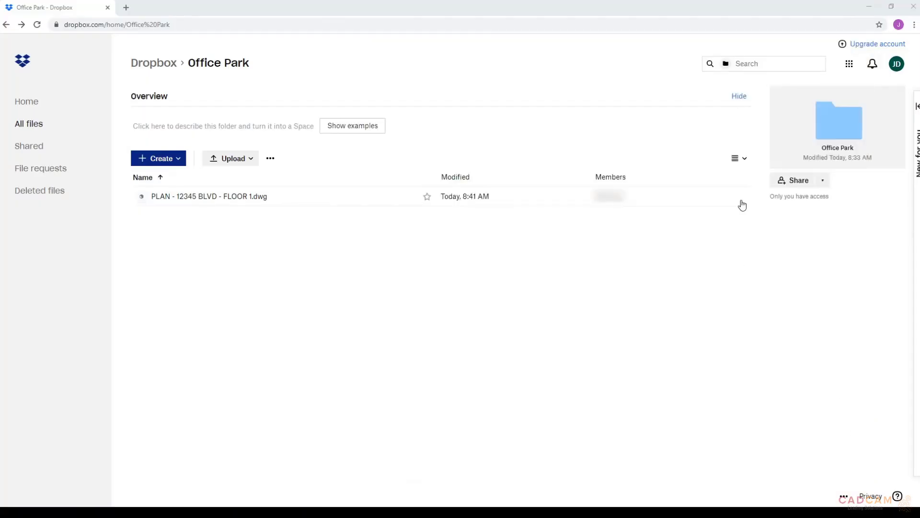
- Open the floor plan from Dropbox in AutoCAD (web app)
{"action": "left_click", "coordinate": [737, 196]}
{"action": "mouse_move", "coordinate": [756, 218]}
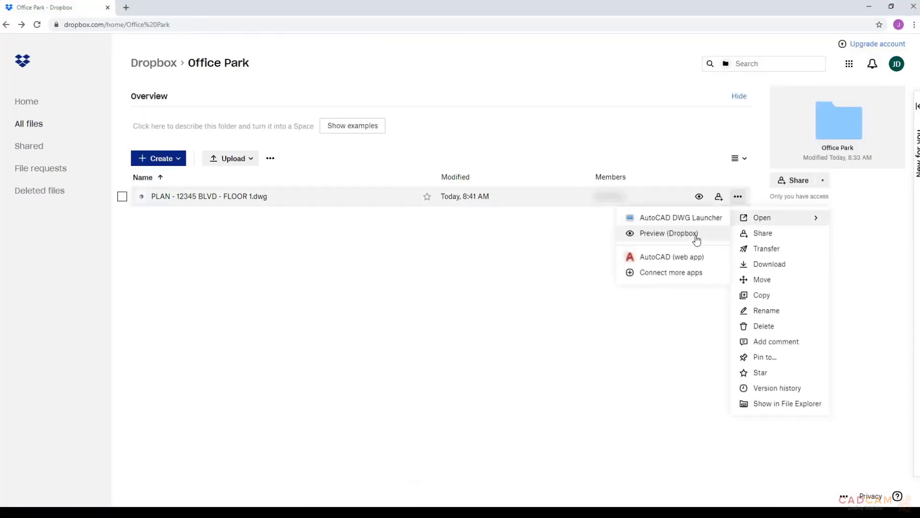
{"action": "left_click", "coordinate": [690, 256]}
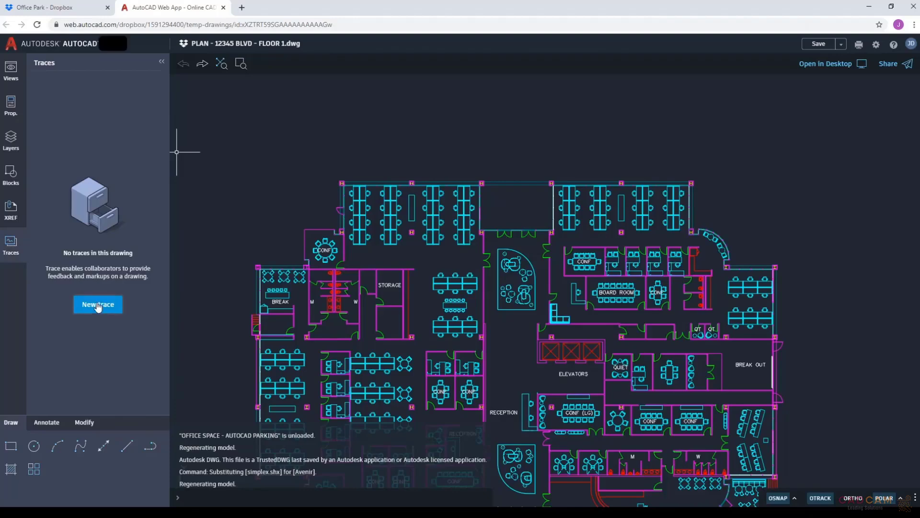
- Start a new trace and draw a 20' line outline extending the magenta wall
{"action": "left_click", "coordinate": [97, 305]}
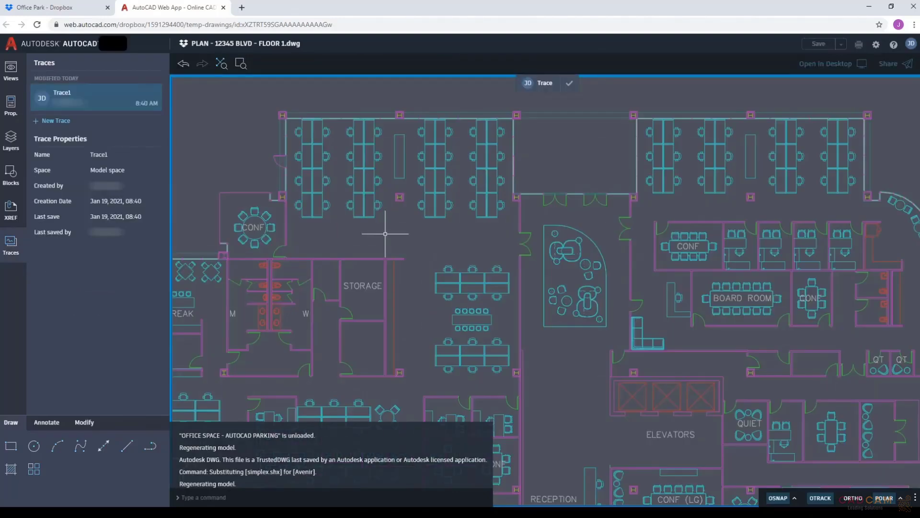
{"action": "scroll", "coordinate": [390, 230], "scroll_direction": "up", "scroll_amount": 8}
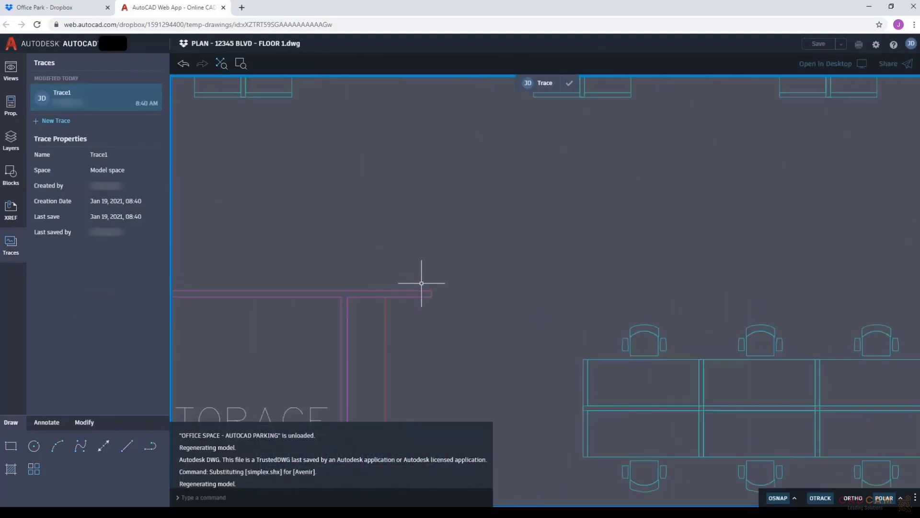
{"action": "type", "text": "l"}
{"action": "key", "text": "Return"}
{"action": "left_click", "coordinate": [432, 290]}
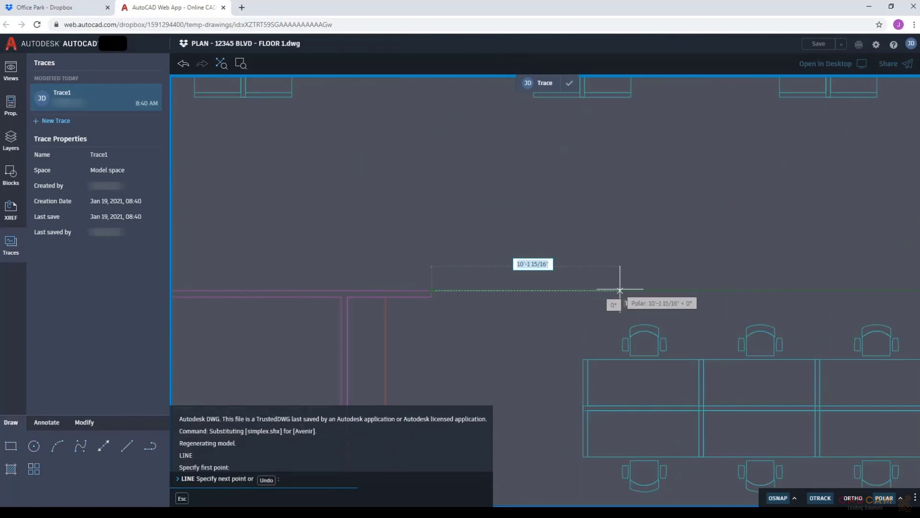
{"action": "type", "text": "20'"}
{"action": "key", "text": "Return"}
{"action": "key", "text": "Return"}
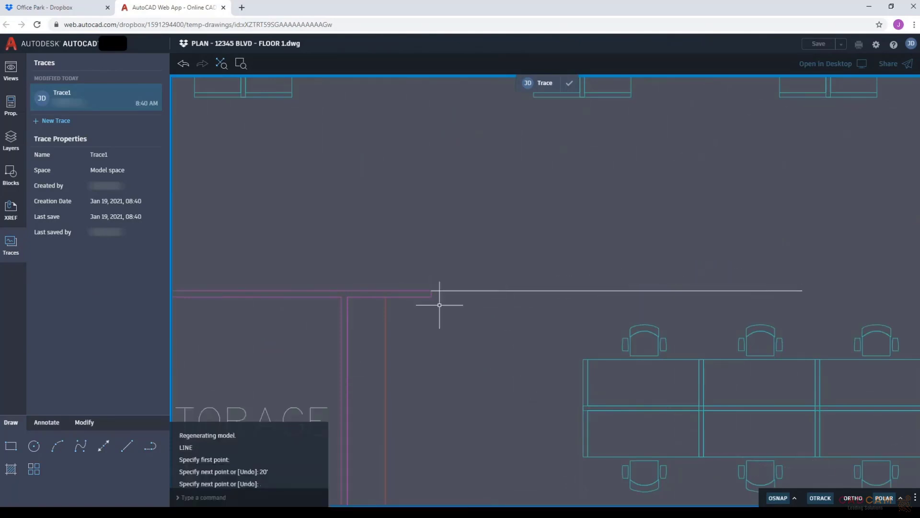
{"action": "key", "text": "Return"}
{"action": "left_click", "coordinate": [802, 291]}
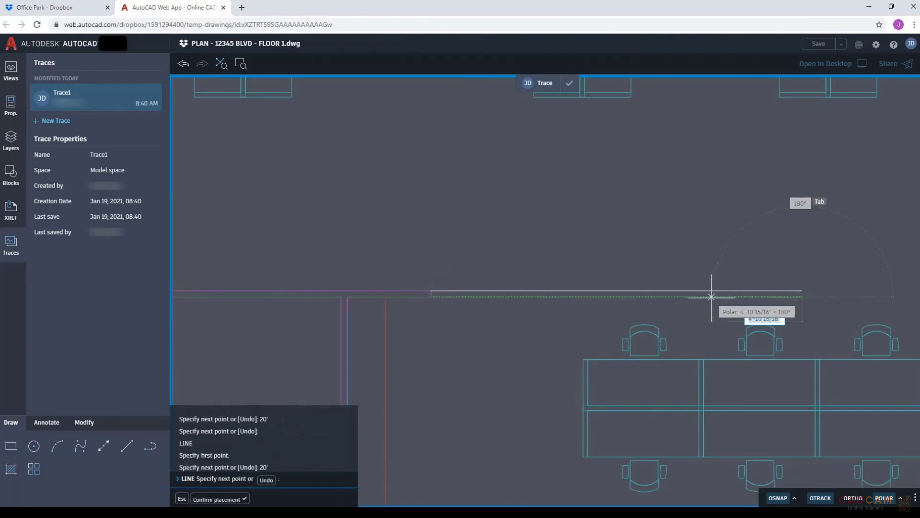
{"action": "left_click", "coordinate": [711, 296]}
{"action": "key", "text": "Return"}
- Draw a revision cloud around the new wall outline
{"action": "left_click", "coordinate": [46, 422]}
{"action": "left_click", "coordinate": [35, 446]}
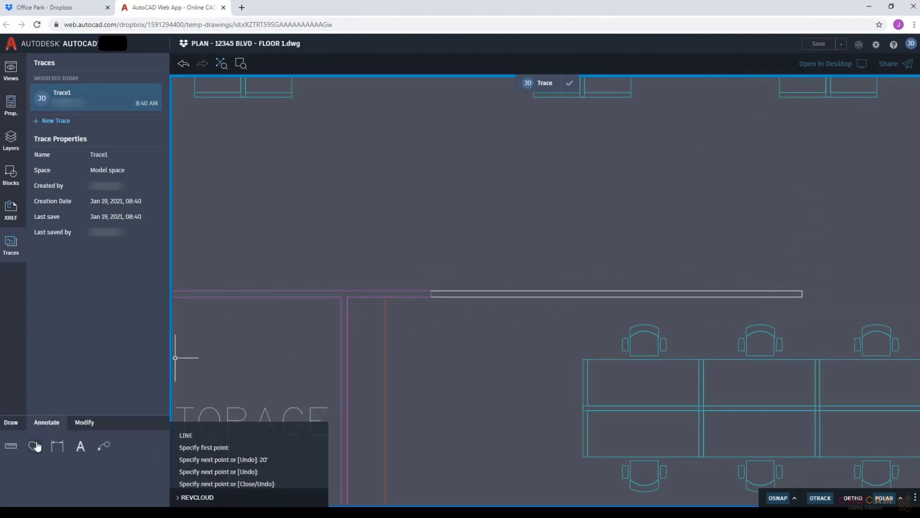
{"action": "left_click", "coordinate": [384, 267]}
{"action": "left_click", "coordinate": [822, 310]}
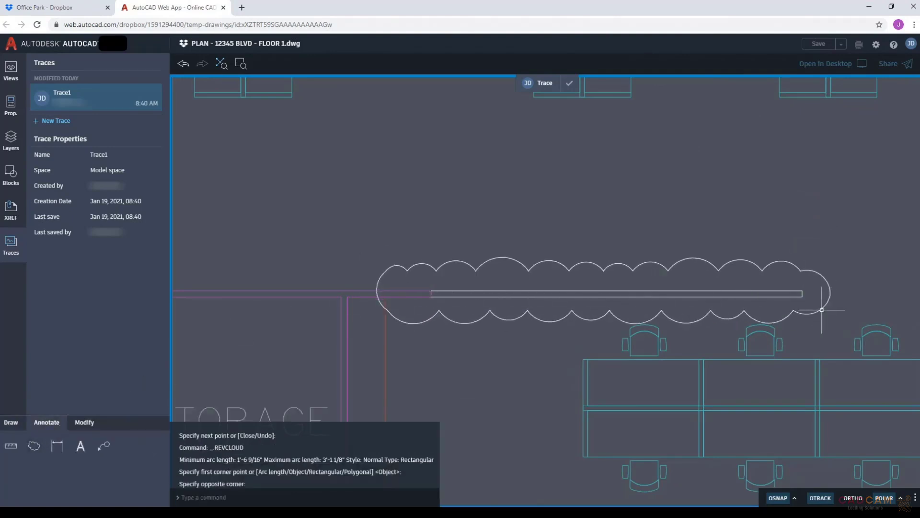
- Add the note EXTEND 20 FEET above the cloud and close the trace
{"action": "left_click", "coordinate": [82, 446]}
{"action": "left_click", "coordinate": [535, 209]}
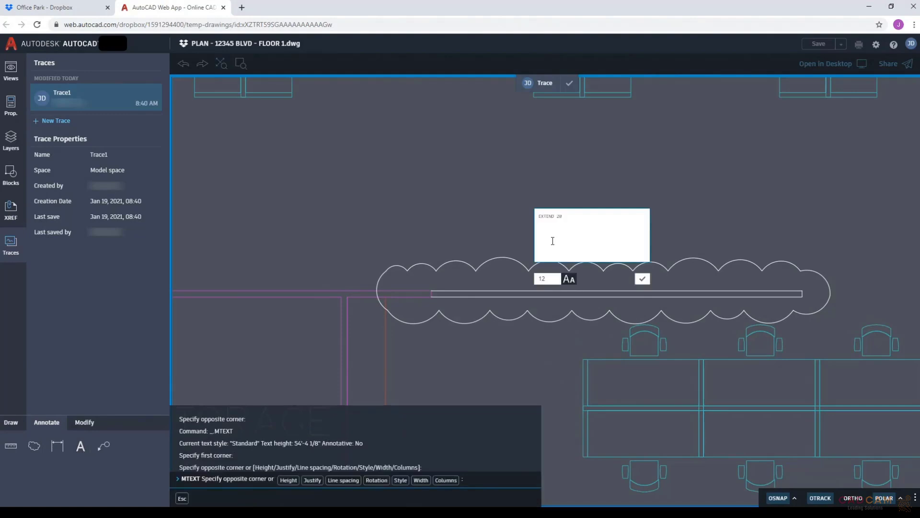
{"action": "type", "text": "EXTEND 20 FEET"}
{"action": "left_click", "coordinate": [551, 157]}
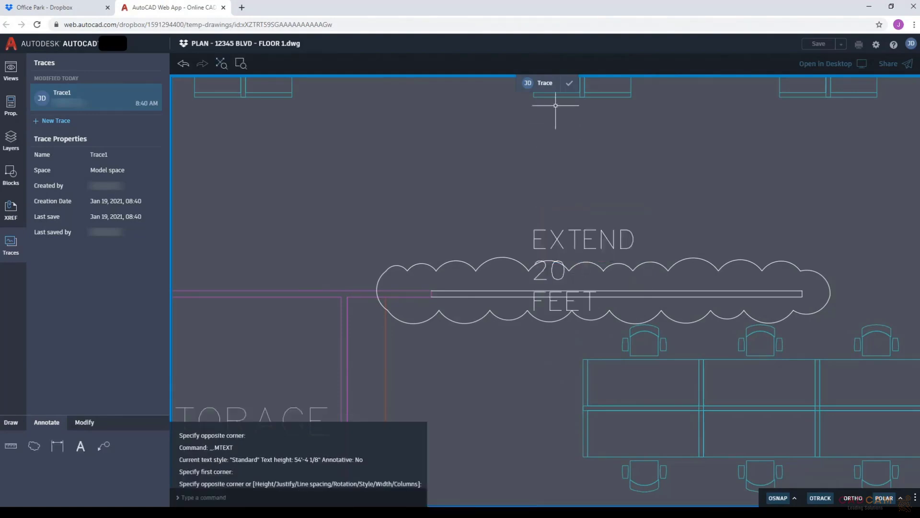
{"action": "left_click", "coordinate": [571, 84]}
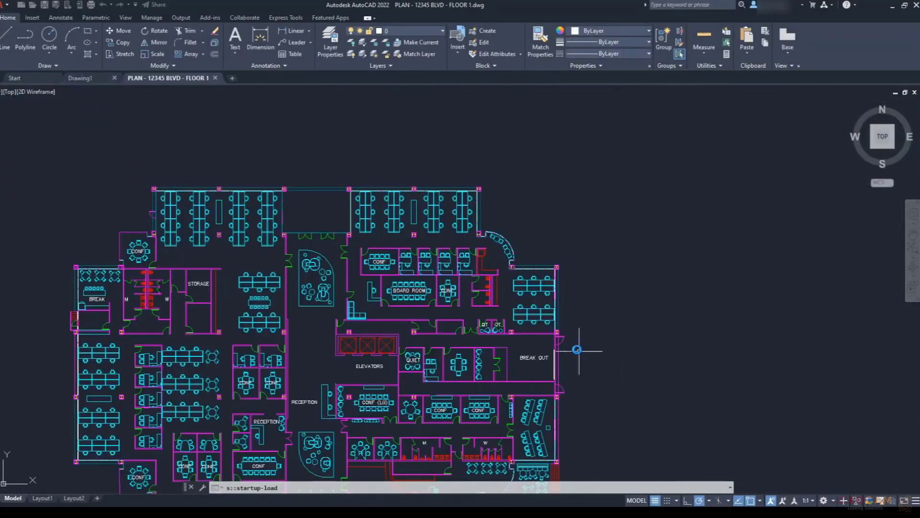
- Open Trace1 from the Traces palette and switch to editing the drawing beneath it
{"action": "left_click", "coordinate": [245, 18]}
{"action": "left_click", "coordinate": [96, 40]}
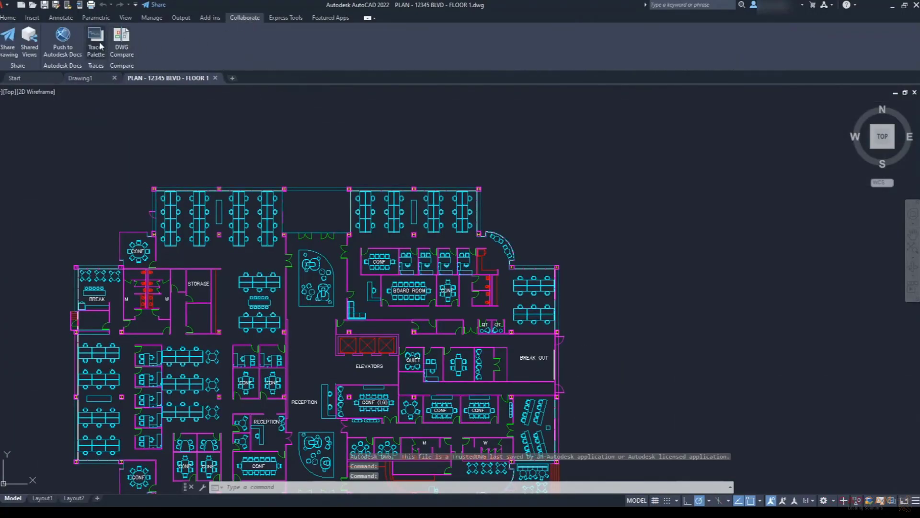
{"action": "left_click", "coordinate": [73, 130]}
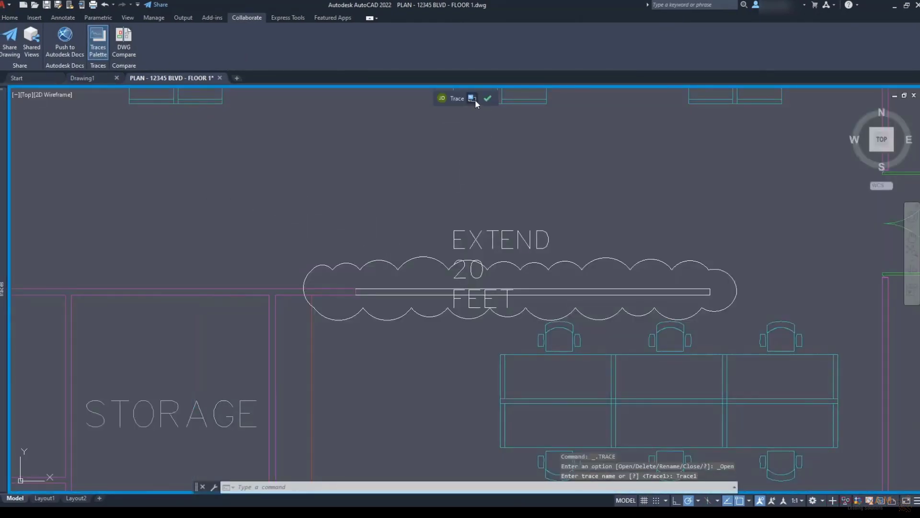
{"action": "left_click", "coordinate": [475, 100]}
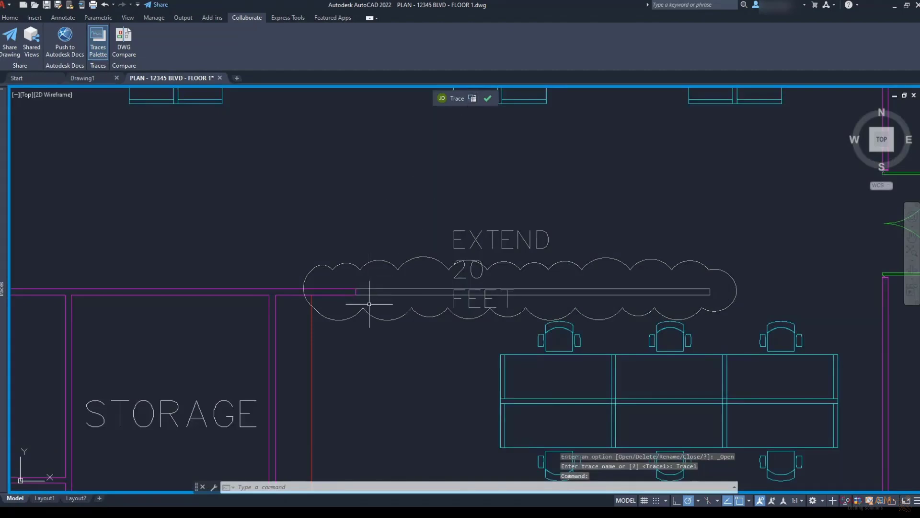
- Crossing-select the wall end, stretch it 20', and close the trace
{"action": "left_click", "coordinate": [386, 308]}
{"action": "left_click", "coordinate": [331, 261]}
{"action": "type", "text": "s"}
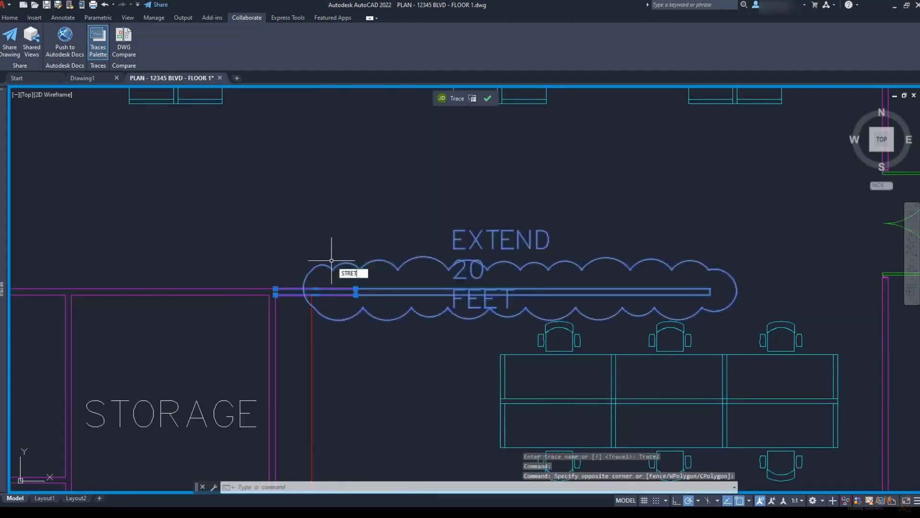
{"action": "key", "text": "Return"}
{"action": "left_click", "coordinate": [369, 217]}
{"action": "type", "text": "20'"}
{"action": "key", "text": "Return"}
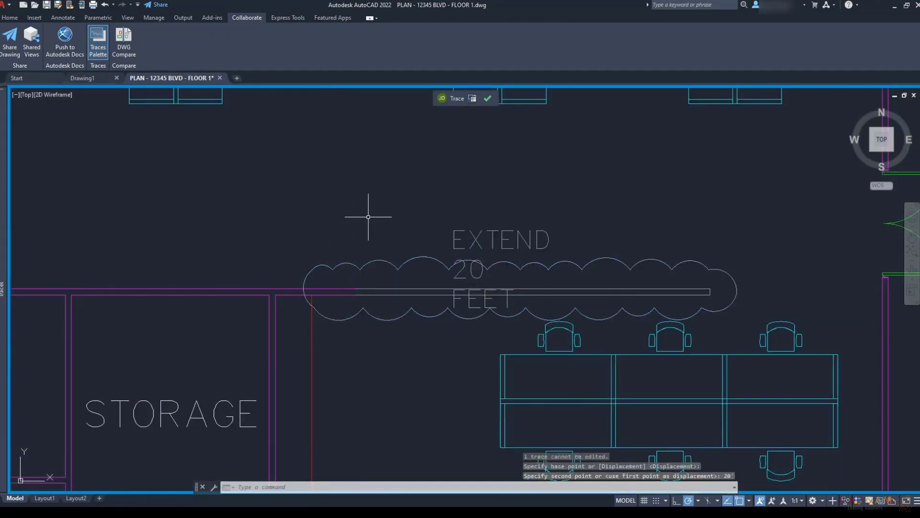
{"action": "left_click", "coordinate": [488, 98]}
- Zoom and pan around the updated floor plan to look over its rooms
{"action": "scroll", "coordinate": [456, 185], "scroll_direction": "down", "scroll_amount": 5}
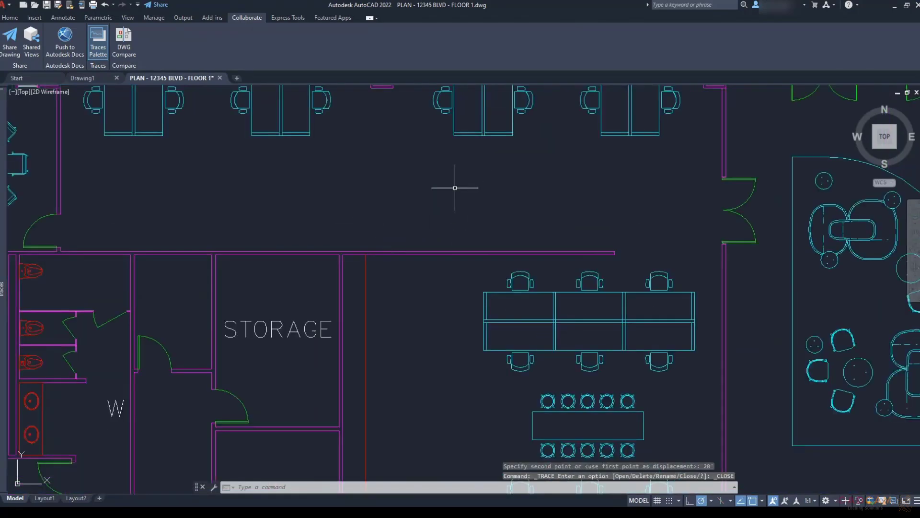
{"action": "mouse_move", "coordinate": [598, 259]}
{"action": "middle_mouse_down"}
{"action": "mouse_move", "coordinate": [496, 246]}
{"action": "mouse_move", "coordinate": [394, 253]}
{"action": "middle_mouse_up"}
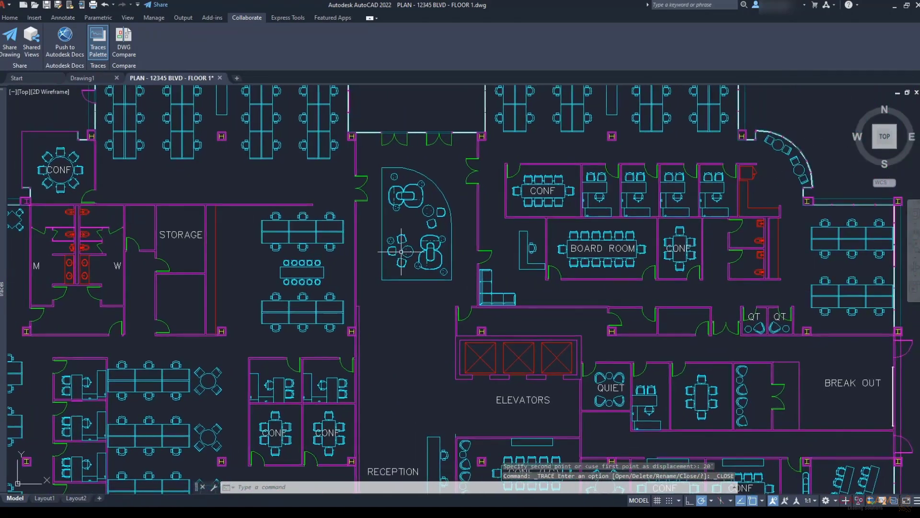
{"action": "middle_click_drag", "start_coordinate": [594, 271], "coordinate": [447, 273]}
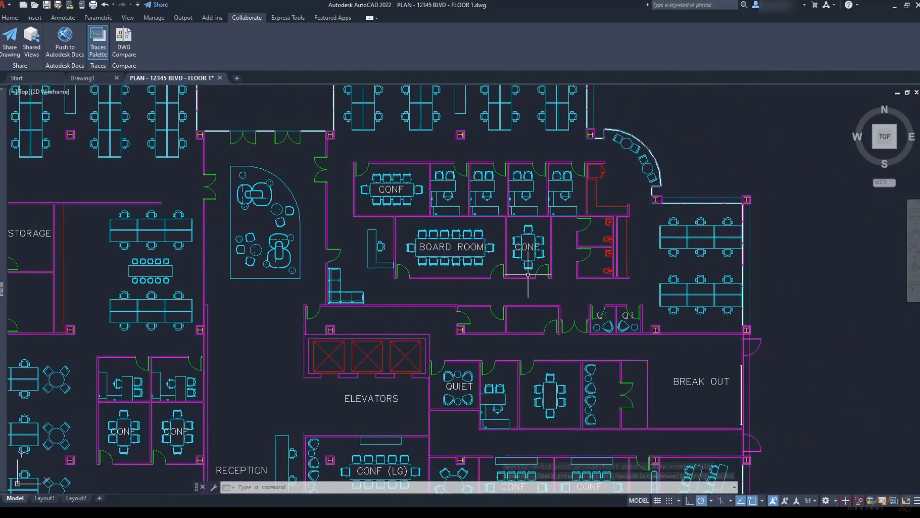
{"action": "middle_click_drag", "start_coordinate": [647, 274], "coordinate": [552, 269]}
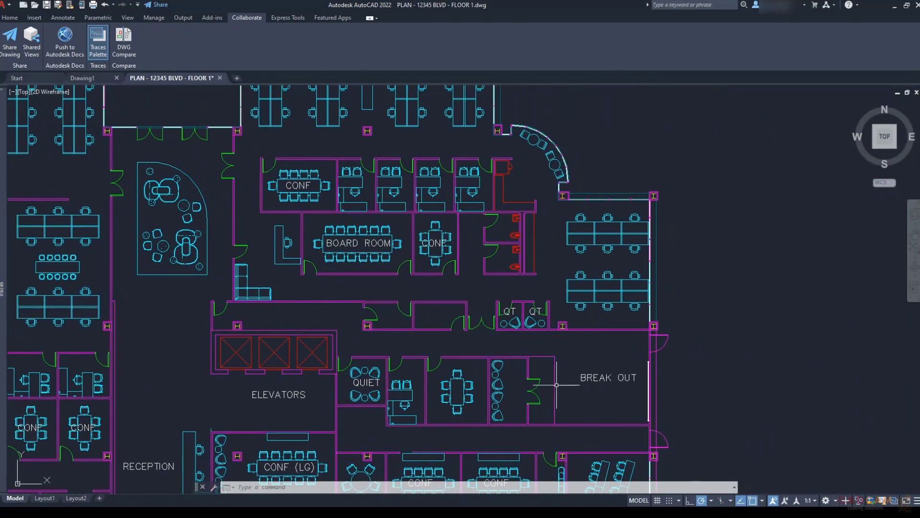
{"action": "middle_click_drag", "start_coordinate": [557, 352], "coordinate": [580, 213]}
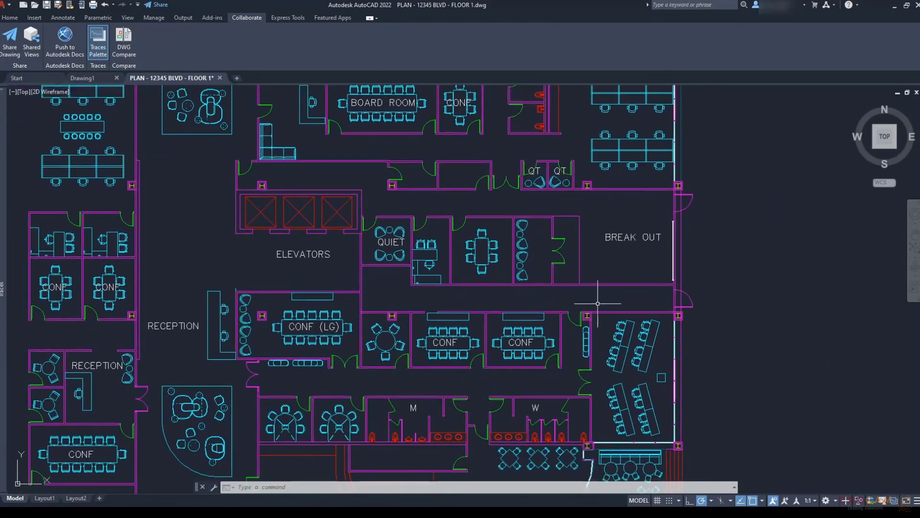
{"action": "middle_click_drag", "start_coordinate": [597, 304], "coordinate": [628, 254]}
{"action": "scroll", "coordinate": [629, 254], "scroll_direction": "down", "scroll_amount": 3}
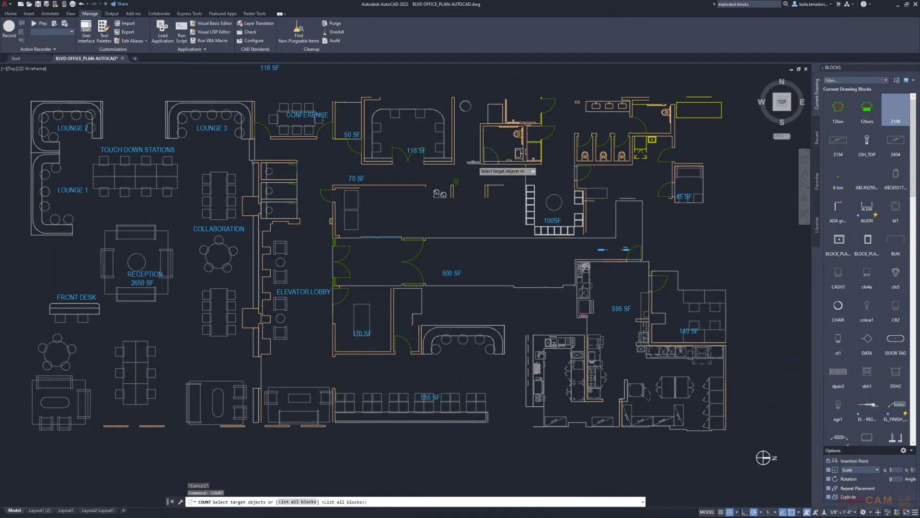
- Run a trial count on a picked block, then close that count
{"action": "left_click", "coordinate": [473, 162]}
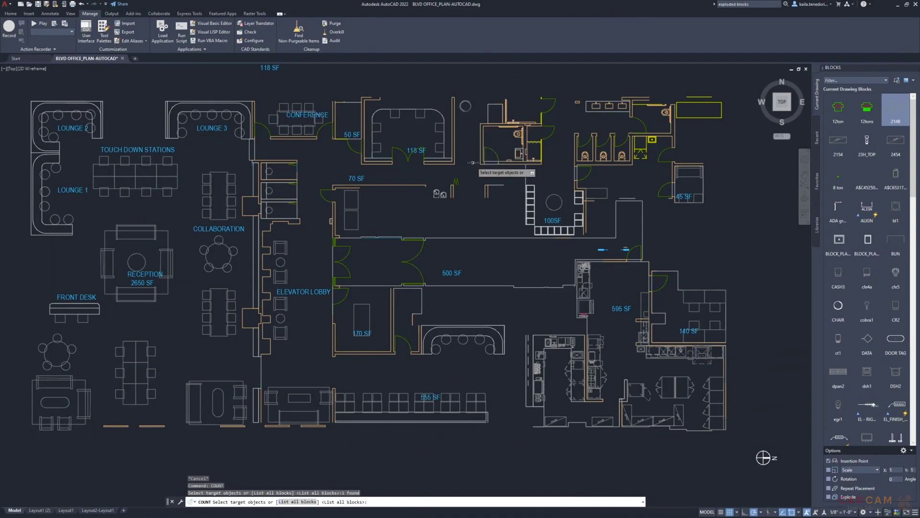
{"action": "key", "text": "Return"}
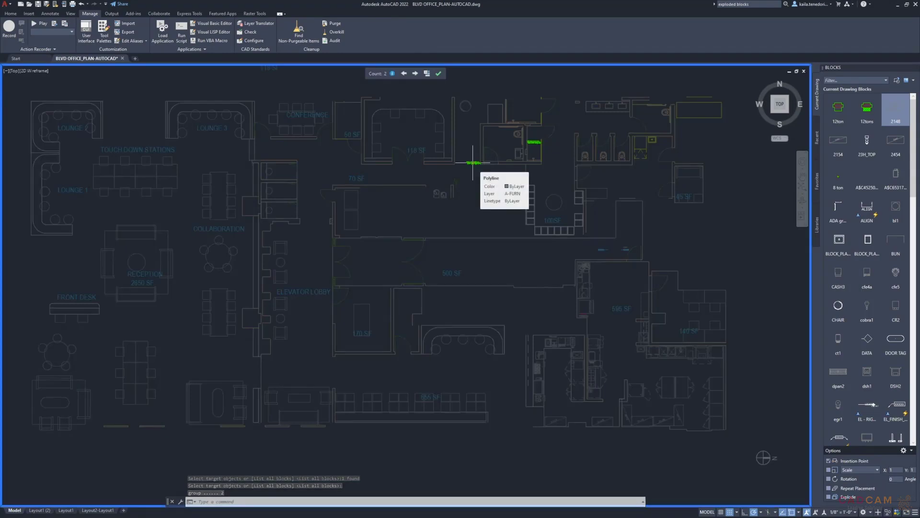
{"action": "left_click", "coordinate": [439, 73]}
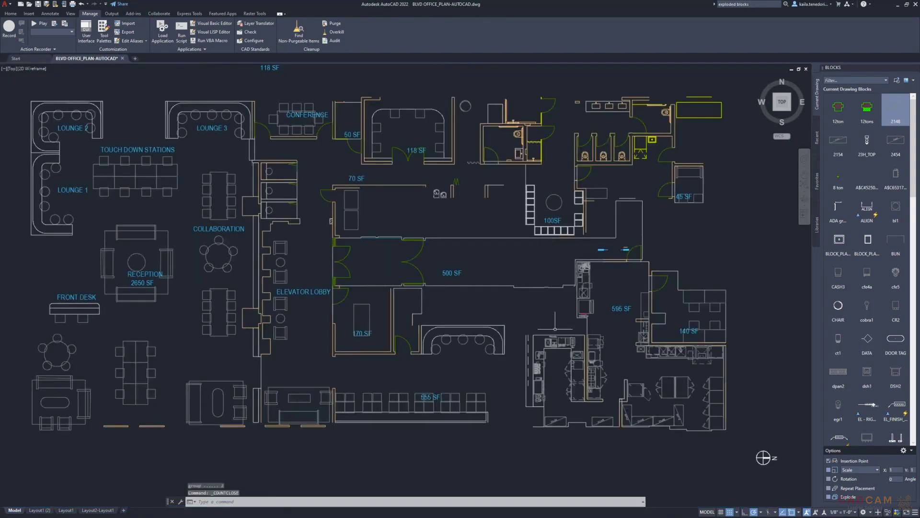
- Count the 21x48 table blocks, finding 5 matches, and show the 2-error report
{"action": "scroll", "coordinate": [673, 445], "scroll_direction": "up", "scroll_amount": 6}
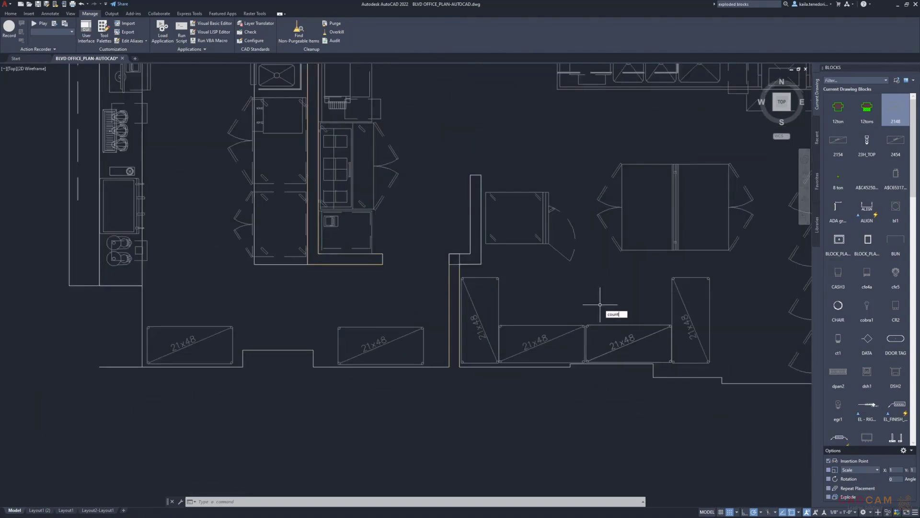
{"action": "key", "text": "Return"}
{"action": "left_click", "coordinate": [570, 325]}
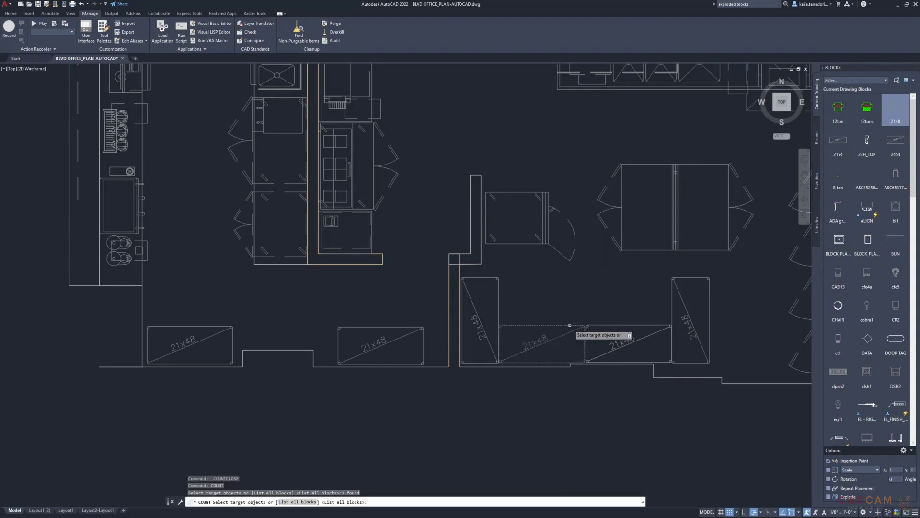
{"action": "key", "text": "Return"}
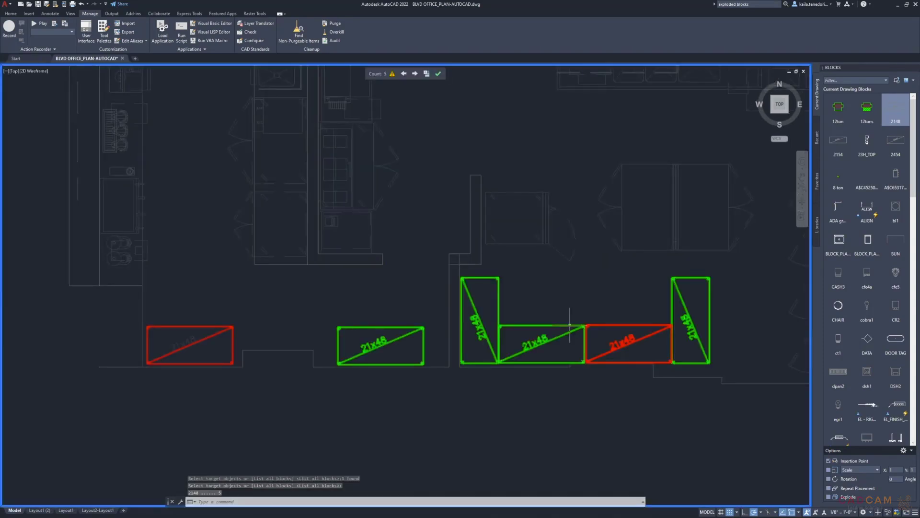
{"action": "left_click", "coordinate": [392, 74]}
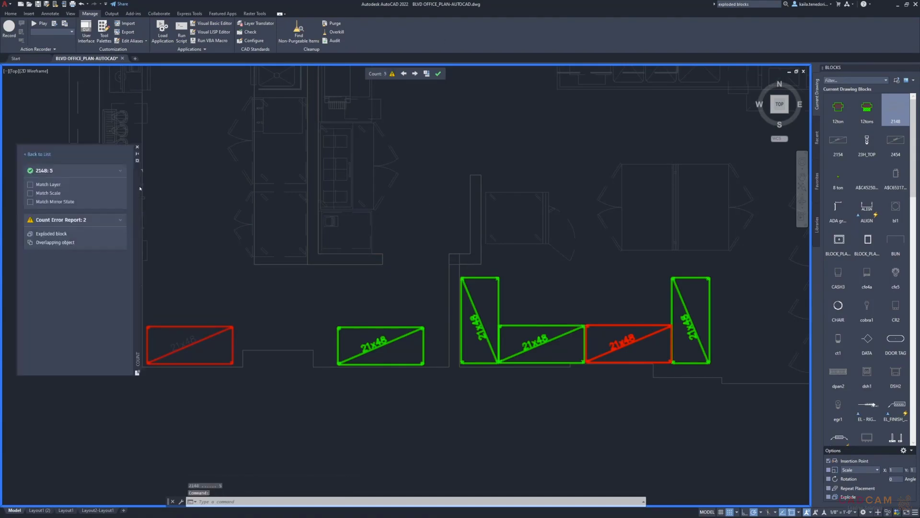
- Zoom to the exploded 21x48 block, review the overlapping-object error, then exit count mode
{"action": "left_click", "coordinate": [57, 233]}
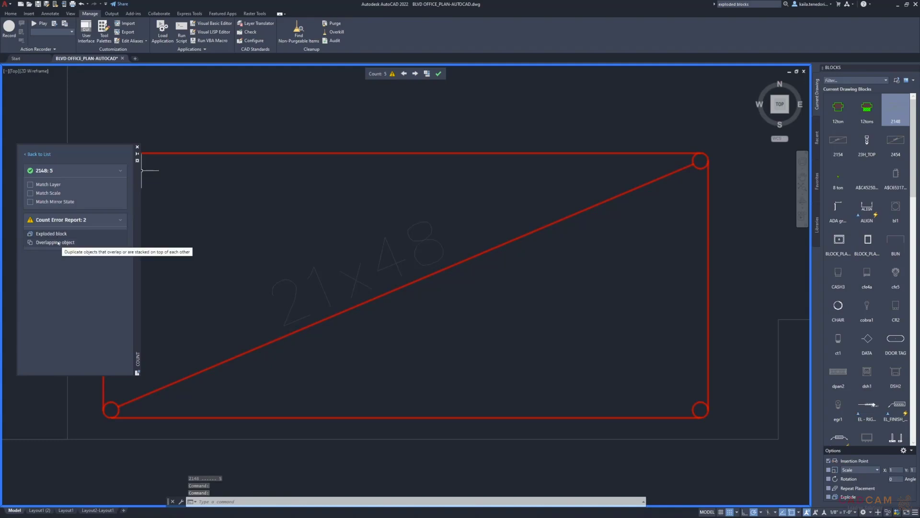
{"action": "left_click", "coordinate": [58, 242]}
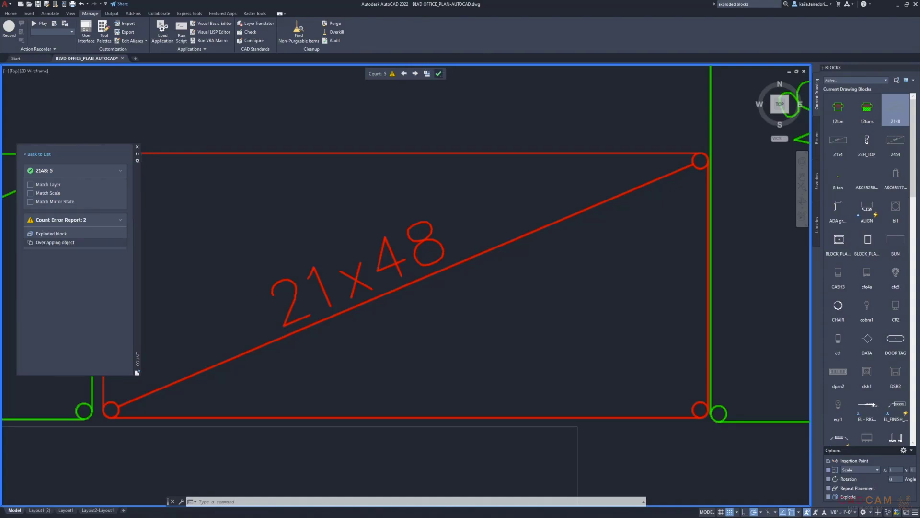
{"action": "left_click", "coordinate": [439, 73]}
{"action": "scroll", "coordinate": [422, 216], "scroll_direction": "down", "scroll_amount": 5}
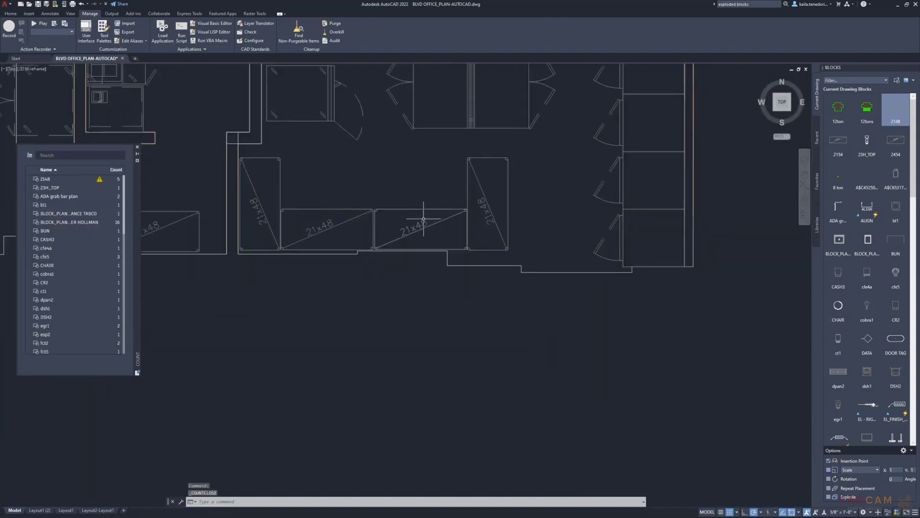
- Delete one of the 21x48 counter blocks from the plan
{"action": "scroll", "coordinate": [423, 219], "scroll_direction": "down", "scroll_amount": 5}
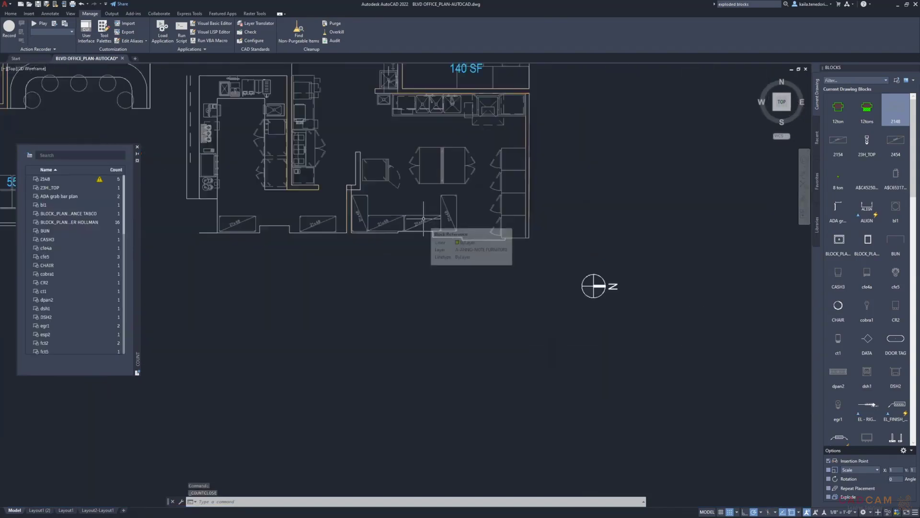
{"action": "scroll", "coordinate": [424, 219], "scroll_direction": "up", "scroll_amount": 3}
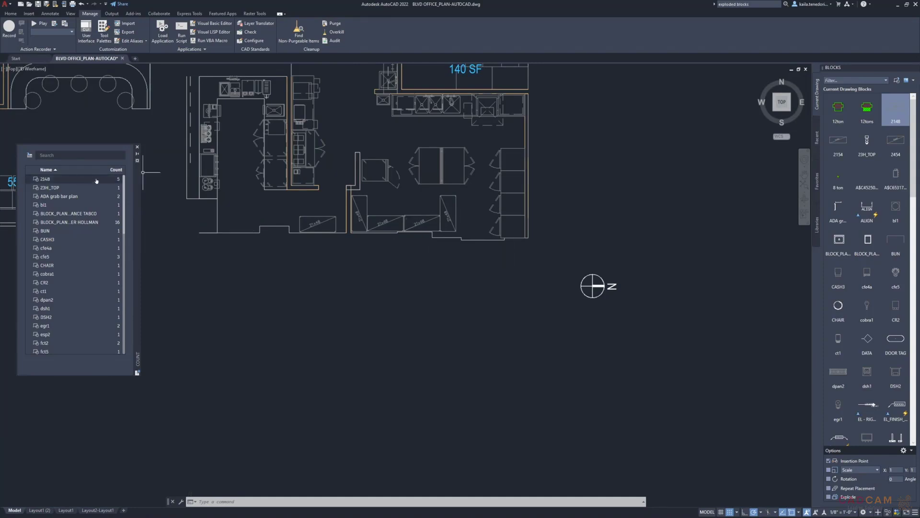
{"action": "left_click", "coordinate": [327, 217]}
{"action": "key", "text": "Delete"}
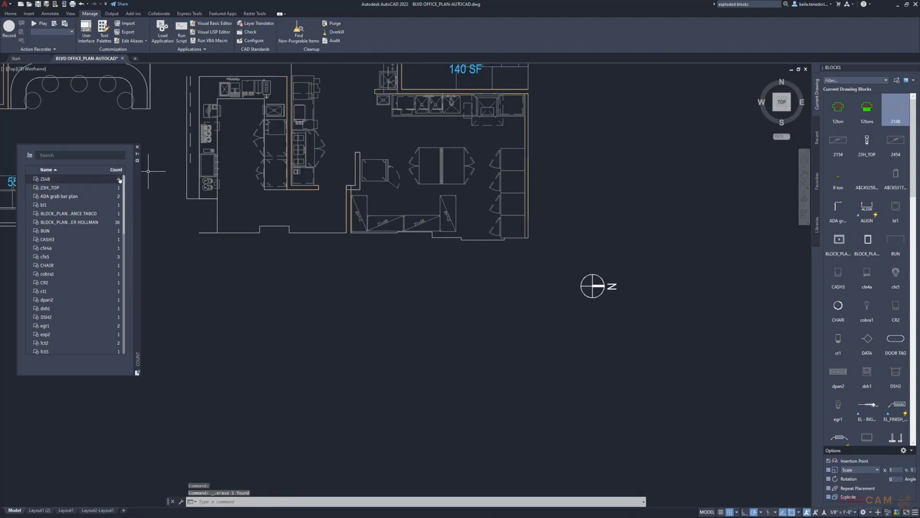
- Insert a count table of the 2148, ADA grab bar plan and locker plan blocks
{"action": "left_click", "coordinate": [31, 156]}
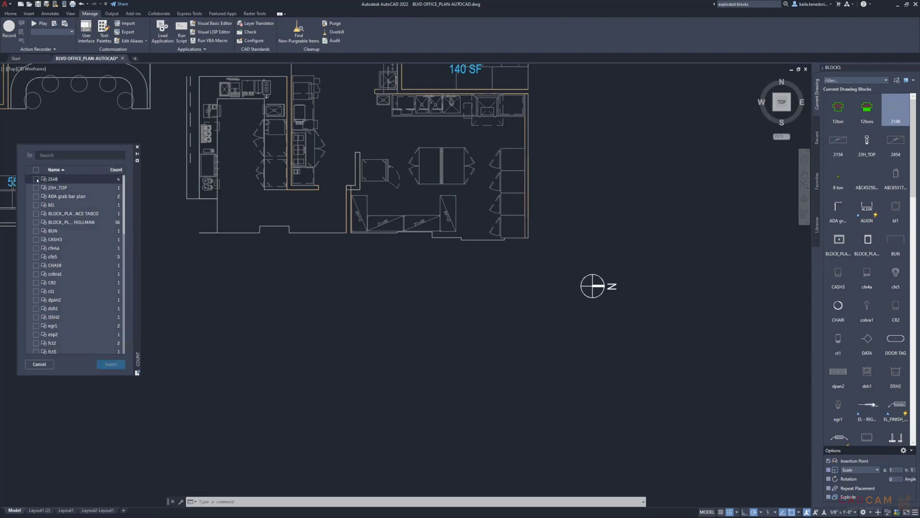
{"action": "left_click", "coordinate": [35, 179]}
{"action": "left_click", "coordinate": [36, 196]}
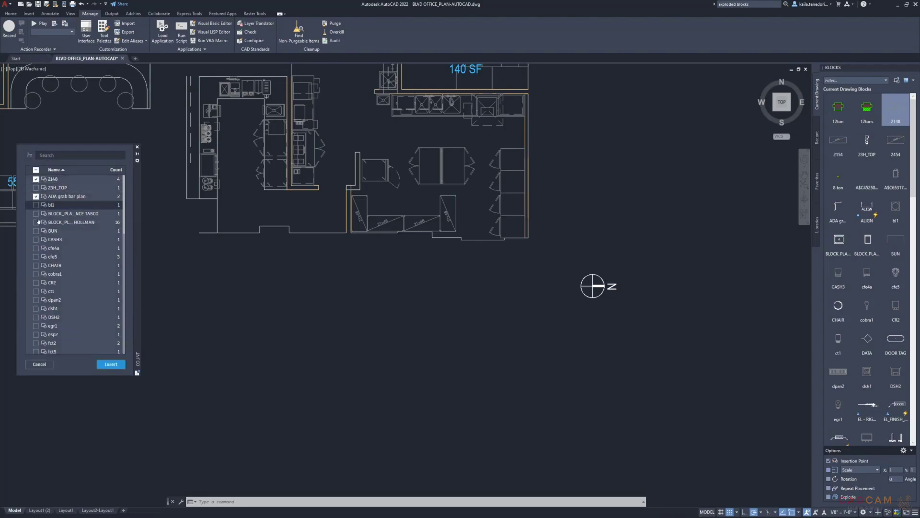
{"action": "left_click", "coordinate": [35, 221]}
{"action": "left_click", "coordinate": [111, 364]}
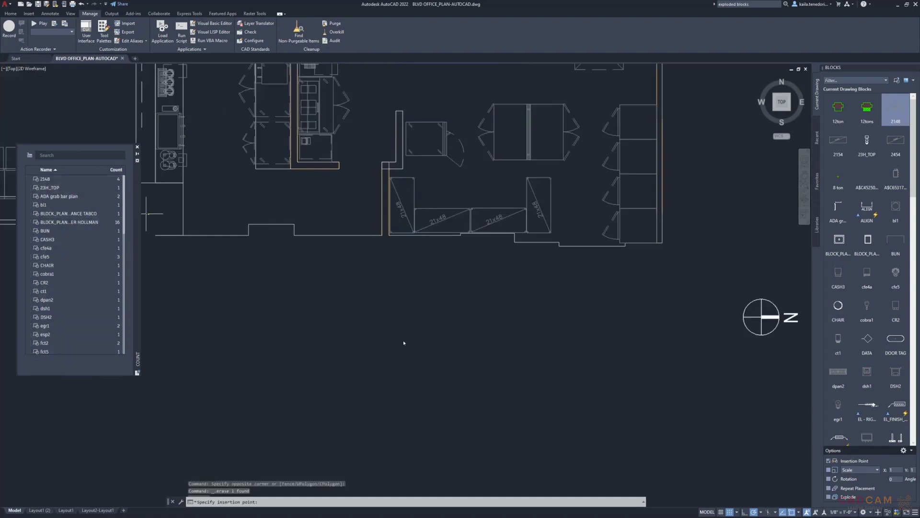
{"action": "left_click", "coordinate": [399, 249]}
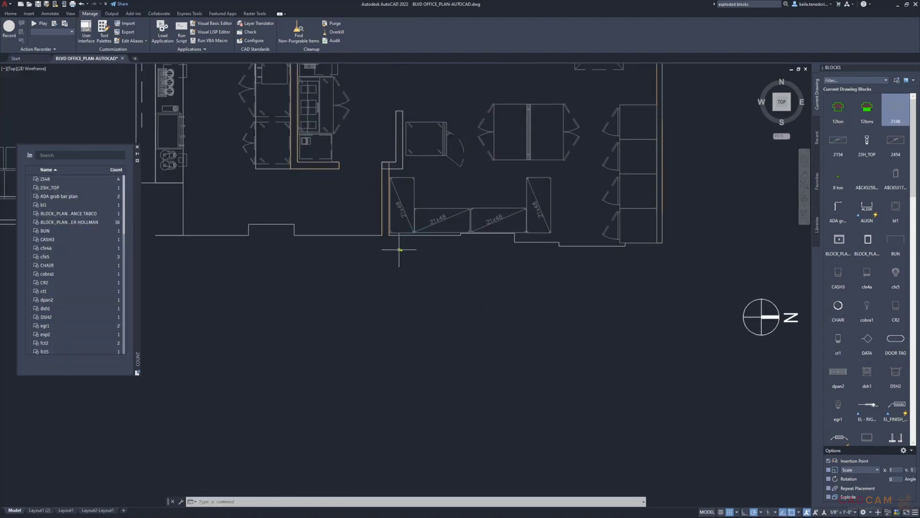
{"action": "scroll", "coordinate": [417, 263], "scroll_direction": "up", "scroll_amount": 5}
{"action": "scroll", "coordinate": [342, 217], "scroll_direction": "up", "scroll_amount": 3}
{"action": "scroll", "coordinate": [342, 217], "scroll_direction": "up", "scroll_amount": 5}
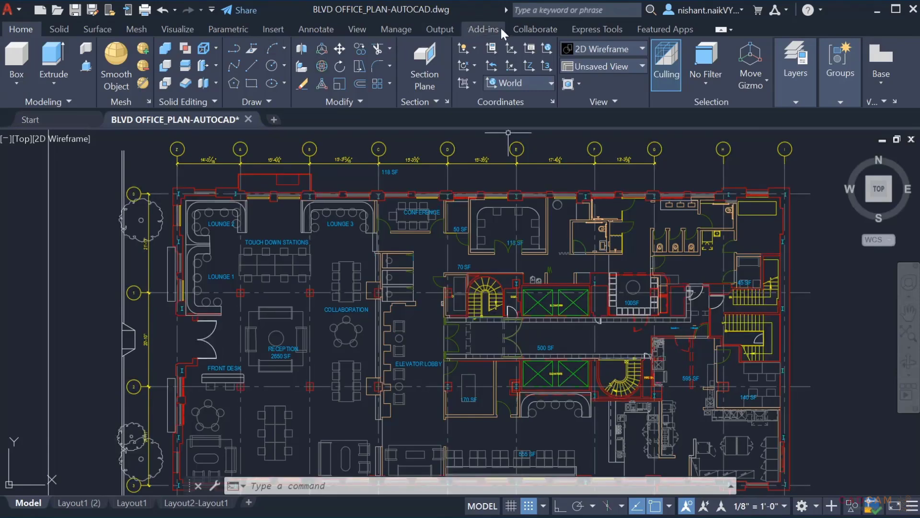
- Use Share Drawing on the Collaborate tab to generate a link to the office plan
{"action": "left_click", "coordinate": [518, 29]}
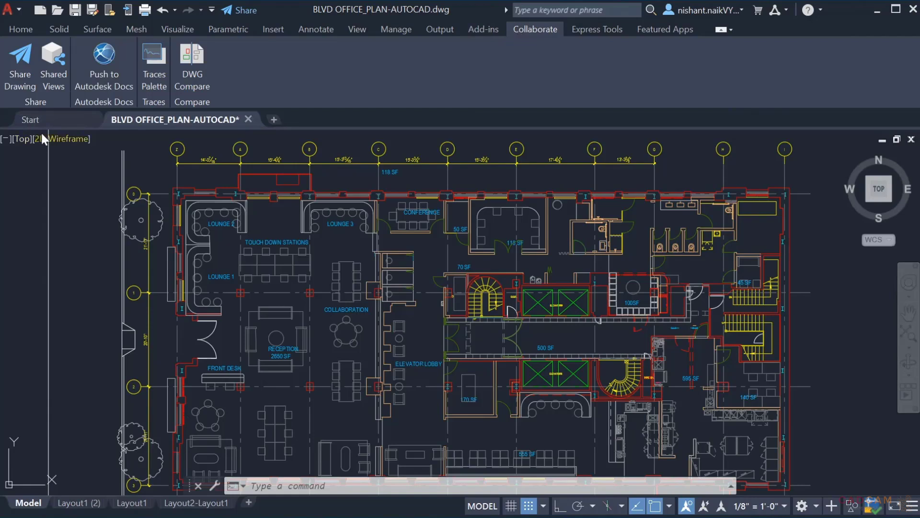
{"action": "left_click", "coordinate": [15, 71]}
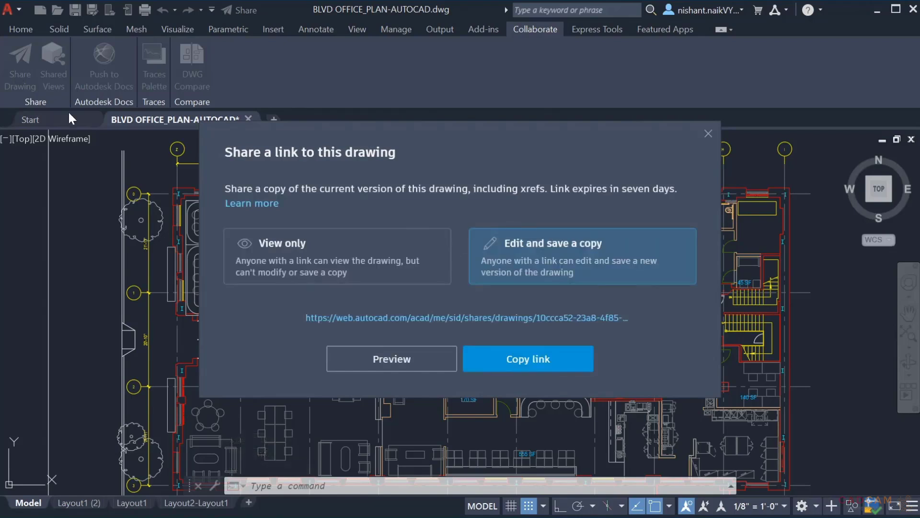
- Switch the link permission from View only to Edit and save a copy, then copy the link
{"action": "left_click", "coordinate": [287, 269]}
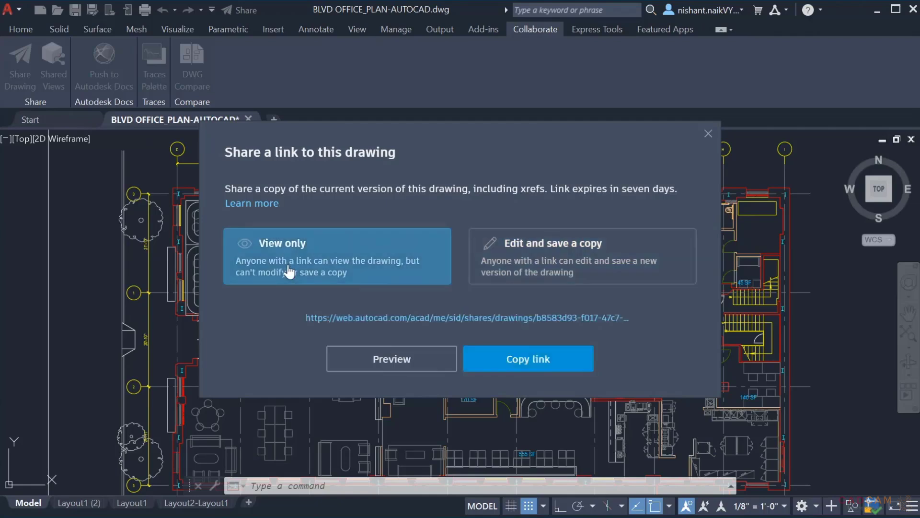
{"action": "left_click", "coordinate": [570, 268]}
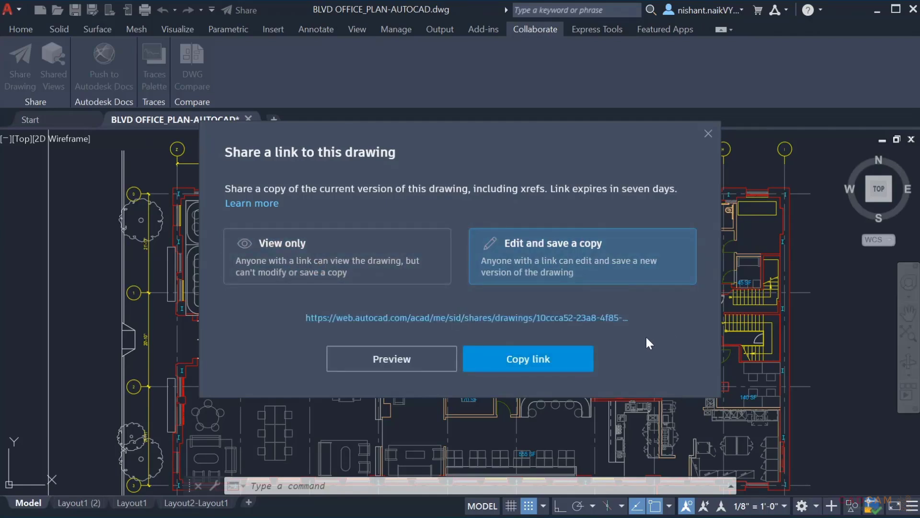
{"action": "left_click", "coordinate": [524, 355]}
{"action": "mouse_move", "coordinate": [175, 514]}
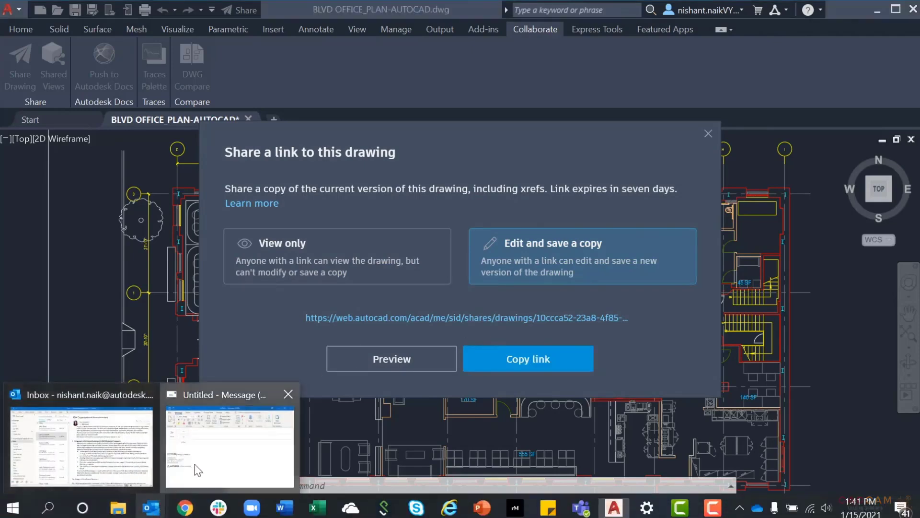
- Paste the share link into the Outlook draft and open it in the AutoCAD web app
{"action": "left_click", "coordinate": [225, 446]}
{"action": "key", "text": "ctrl+v"}
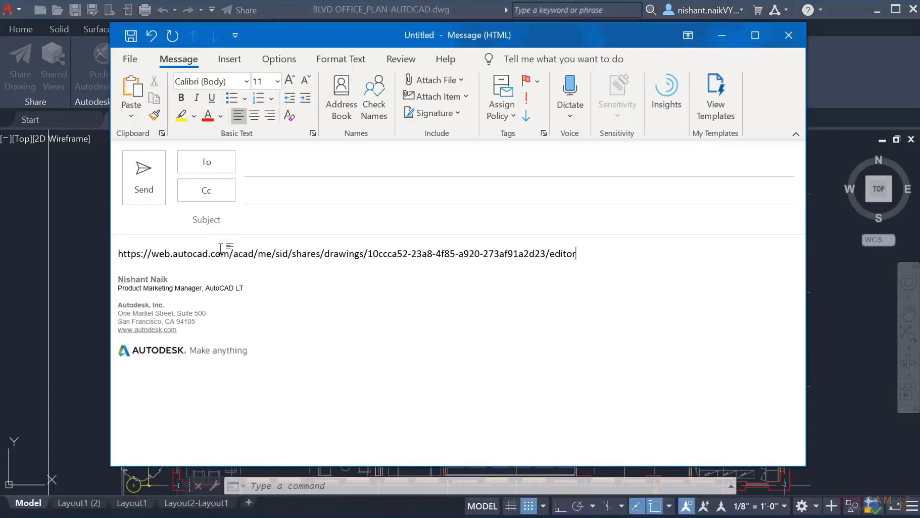
{"action": "key", "text": "Return"}
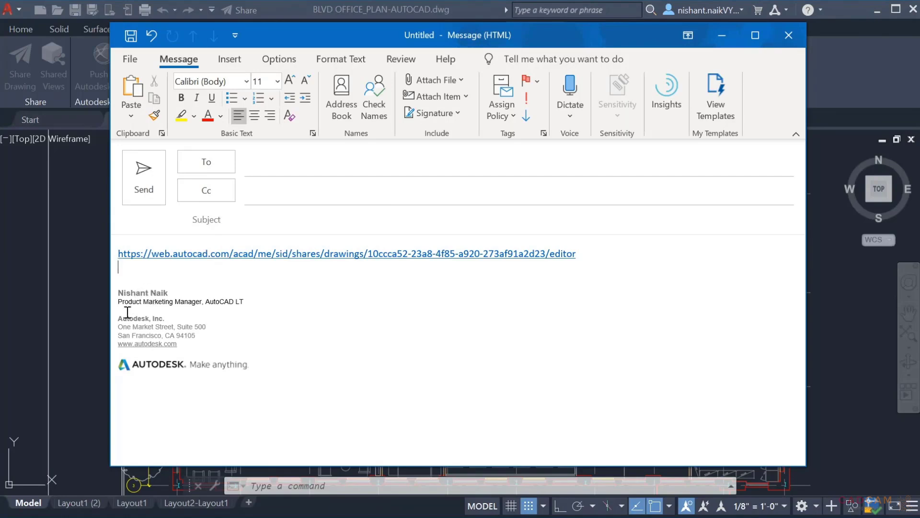
{"action": "left_click", "coordinate": [185, 511]}
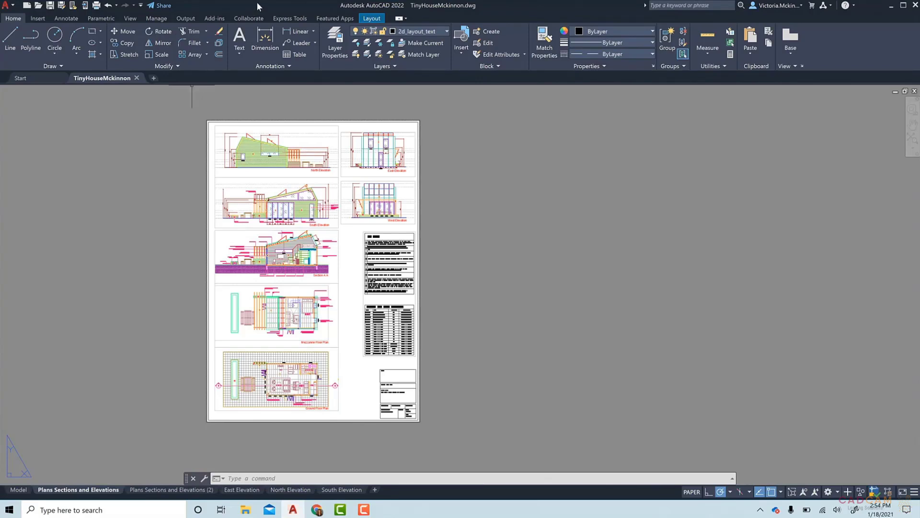
- Start Push to Autodesk Docs from the Collaborate tab to list the tiny house layout sheets
{"action": "left_click", "coordinate": [248, 18]}
{"action": "left_click", "coordinate": [63, 39]}
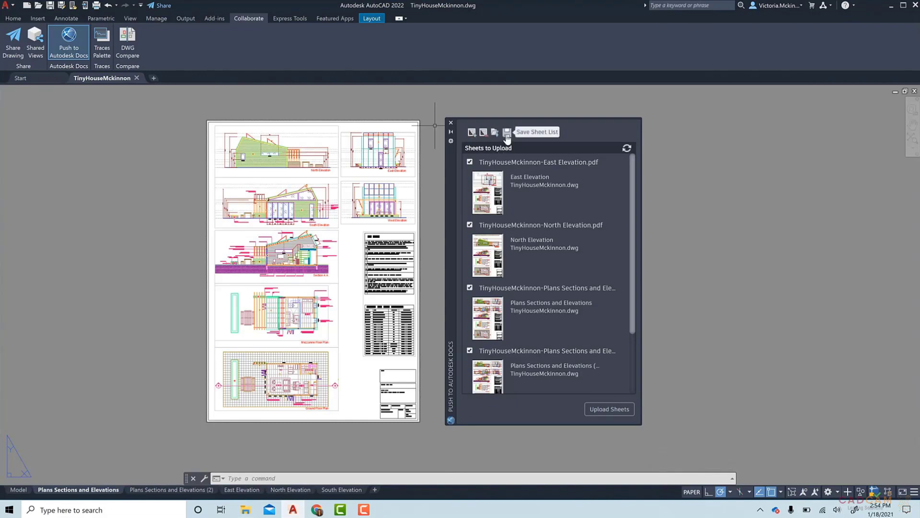
- Exclude Plans Sections and Elevations, then upload the sheets to Pacific Center Campus's 9.WIP folder
{"action": "left_click", "coordinate": [470, 288]}
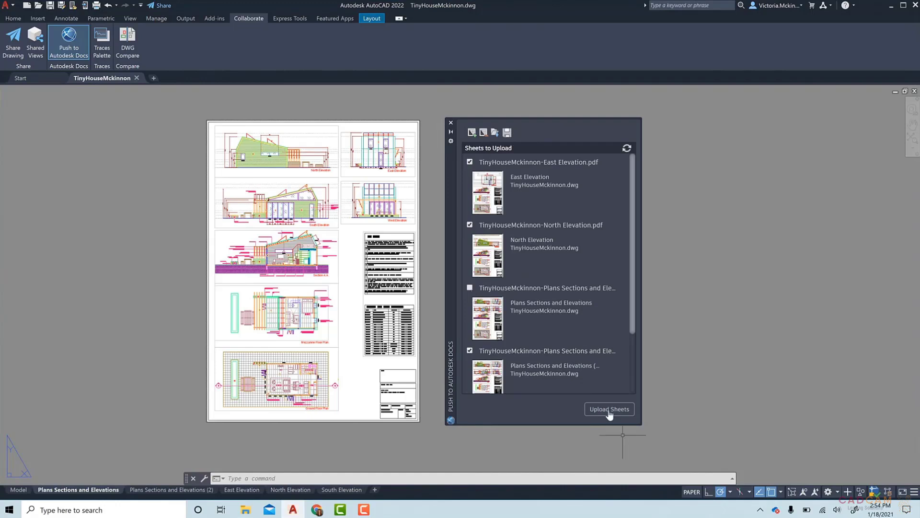
{"action": "left_click", "coordinate": [609, 410]}
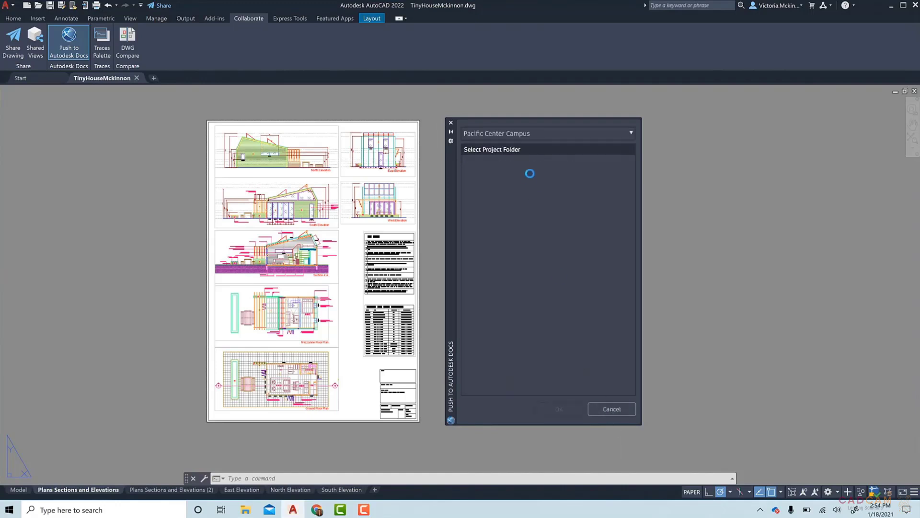
{"action": "left_click", "coordinate": [530, 133]}
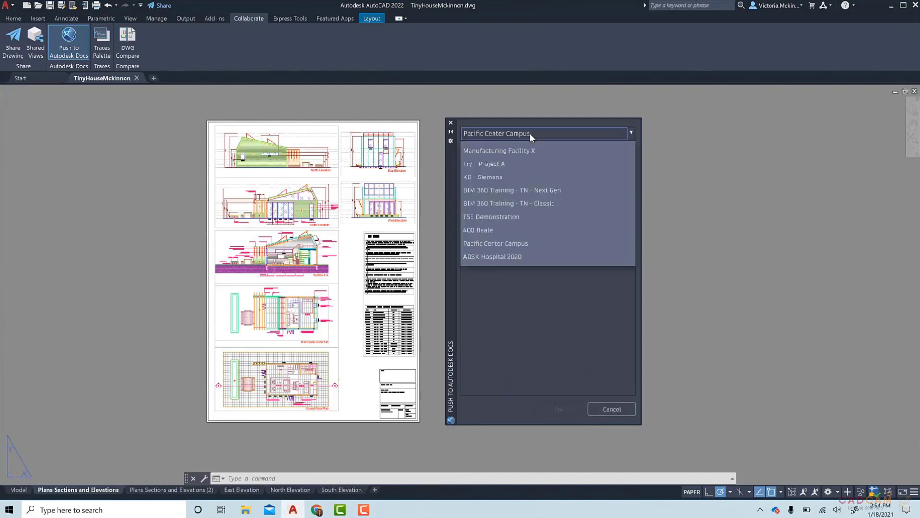
{"action": "left_click", "coordinate": [504, 243]}
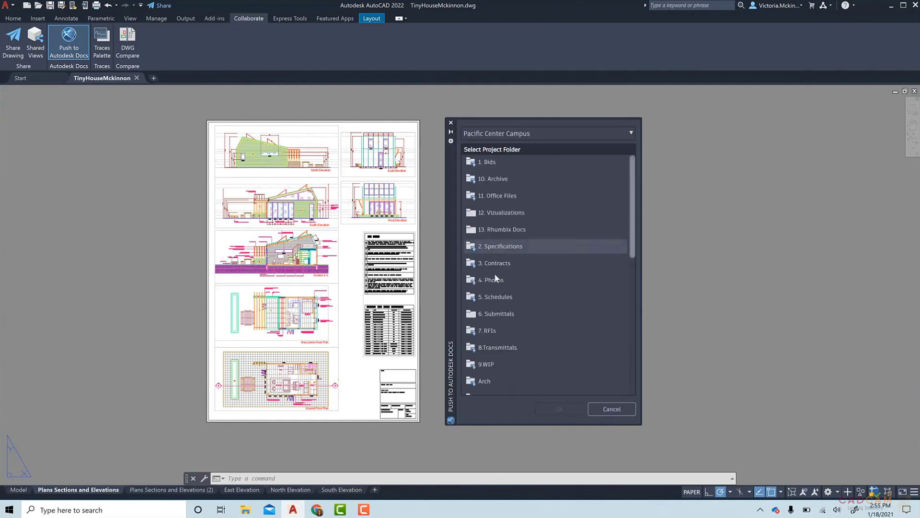
{"action": "left_click", "coordinate": [484, 363]}
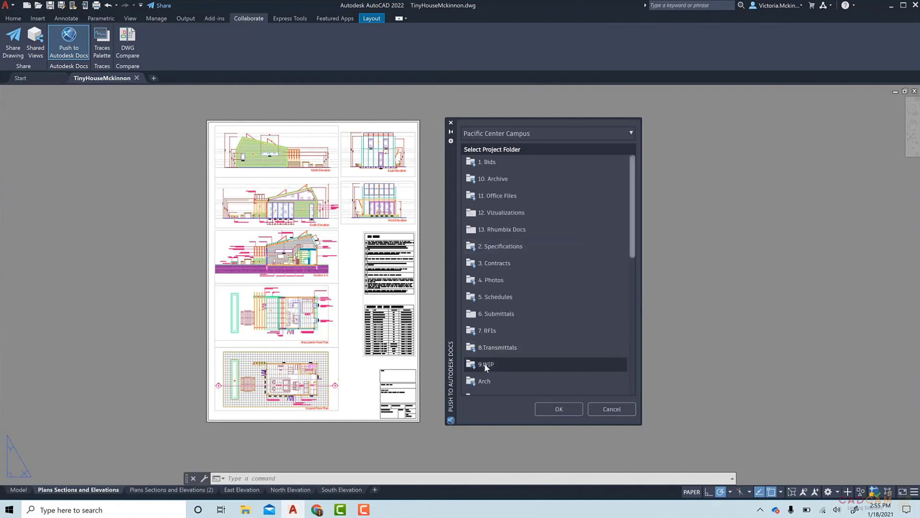
{"action": "left_click", "coordinate": [559, 410]}
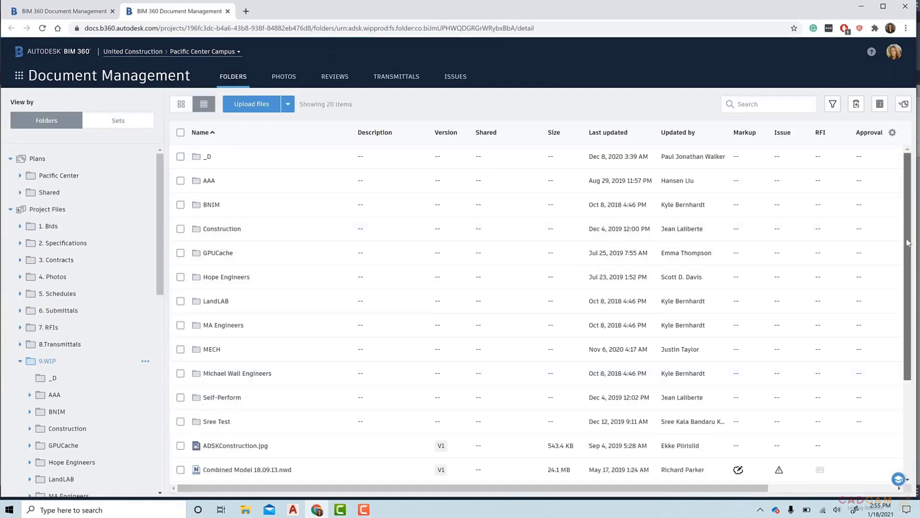
- Scroll through the uploaded 9.WIP files, then return to AutoCAD to confirm the upload
{"action": "left_click_drag", "start_coordinate": [908, 168], "coordinate": [906, 420]}
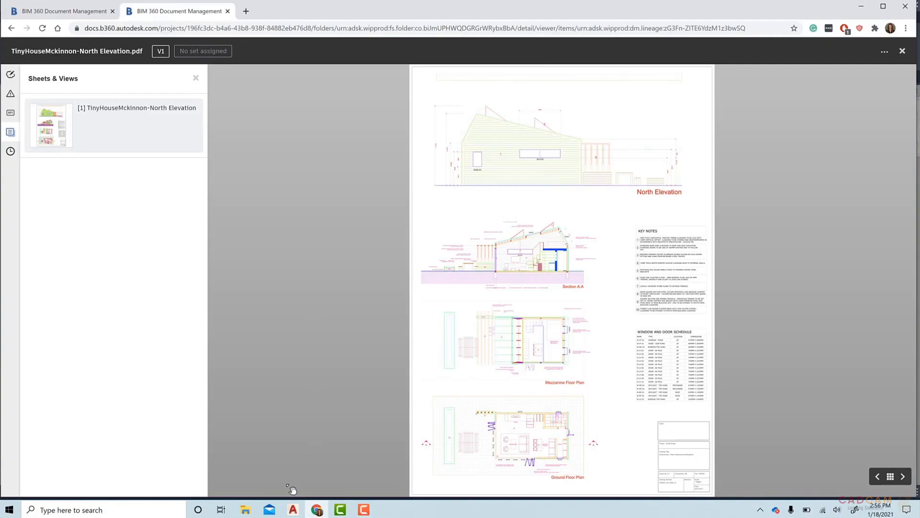
{"action": "left_click", "coordinate": [290, 509]}
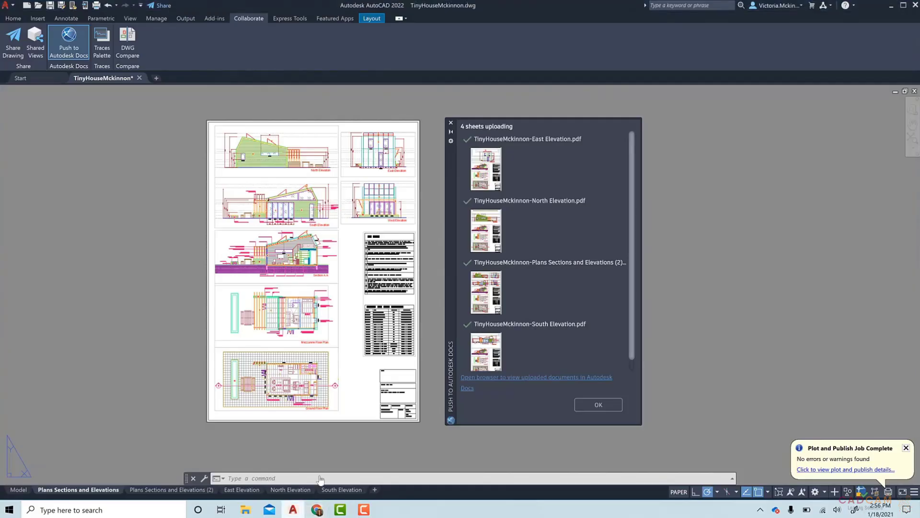